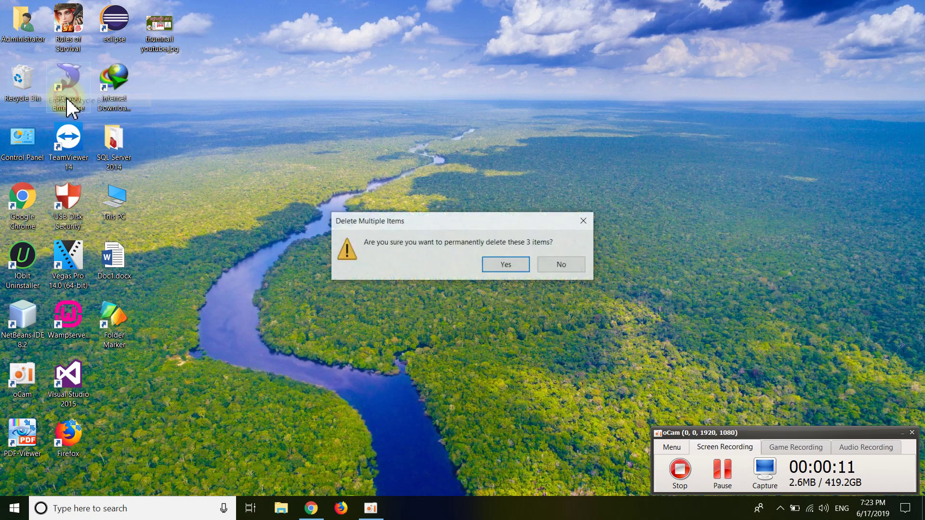
# Confirm the permanent deletion of the three items.
pyautogui.click(510, 266)
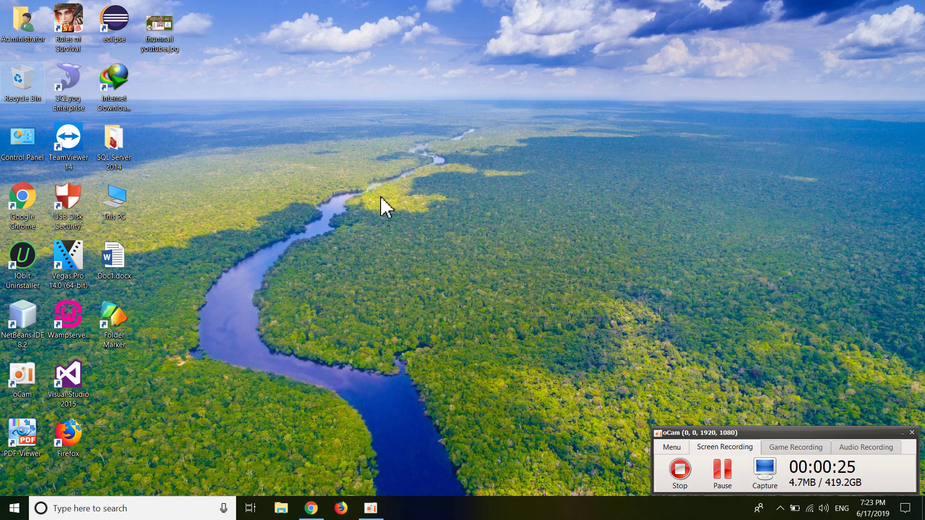
pyautogui.click(374, 80)
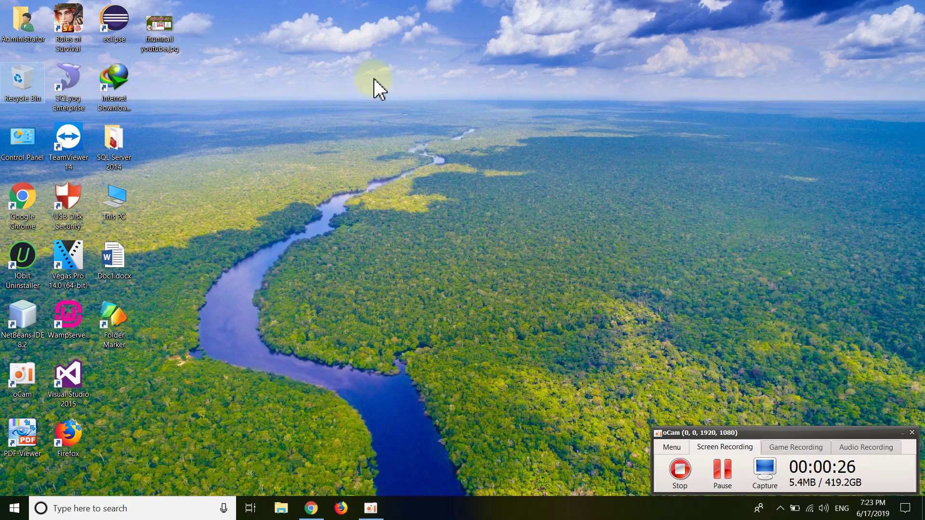
# Create a new folder with the default name on an empty area of the desktop.
pyautogui.rightClick(391, 26)
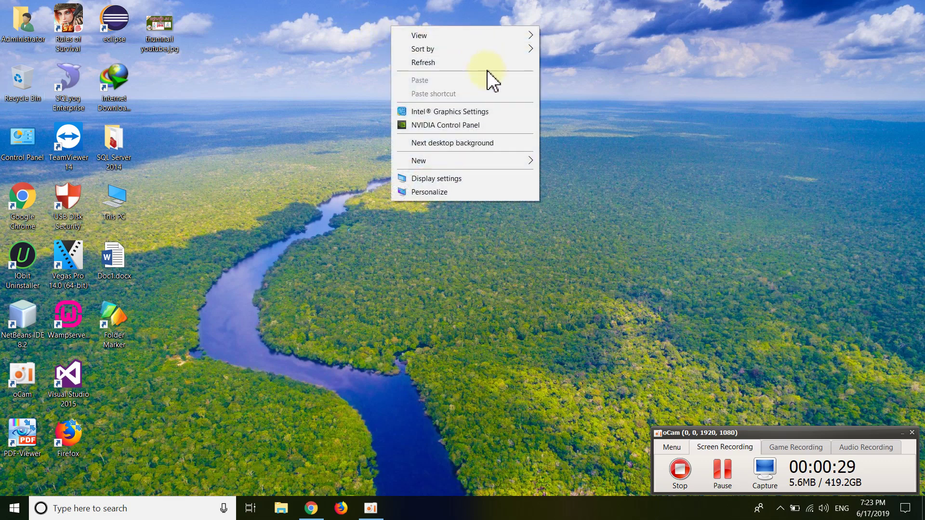
pyautogui.moveTo(515, 163)
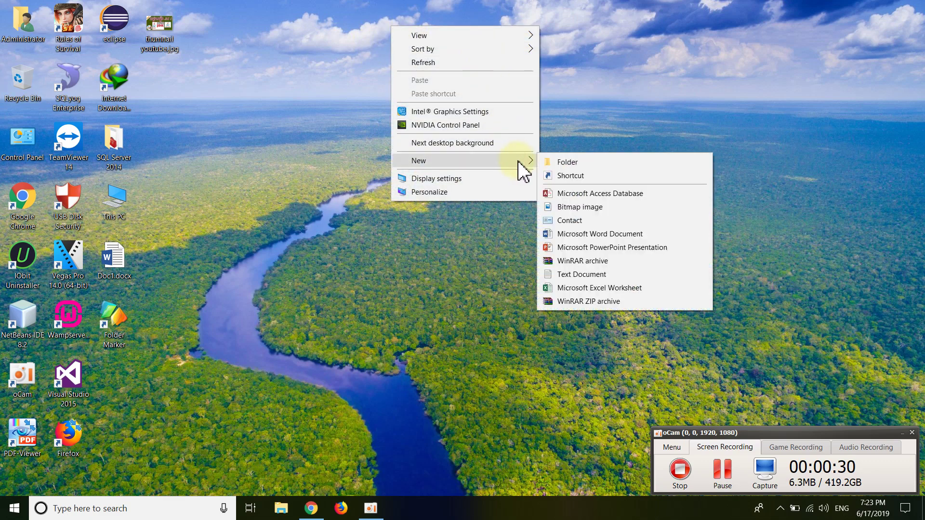
pyautogui.click(583, 162)
pyautogui.click(550, 155)
pyautogui.moveTo(383, 30); pyautogui.dragTo(554, 120)
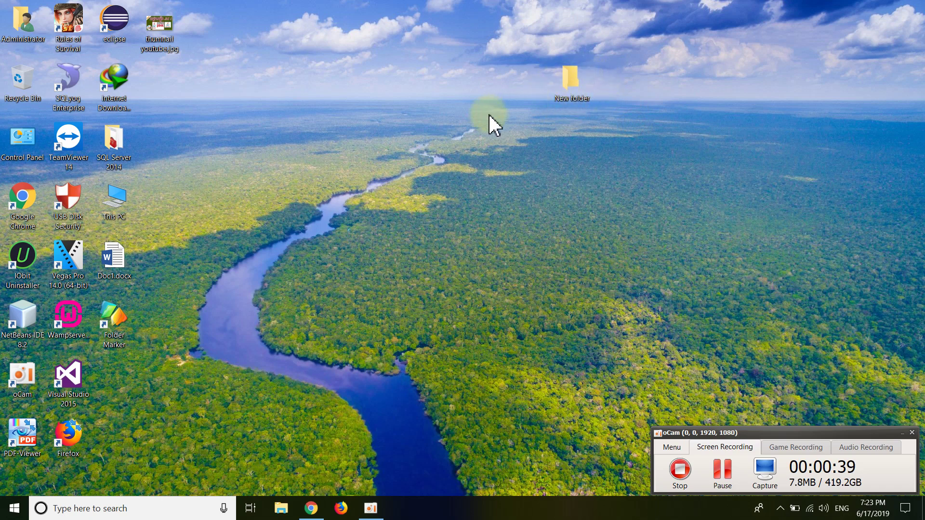
pyautogui.moveTo(636, 131); pyautogui.dragTo(512, 45)
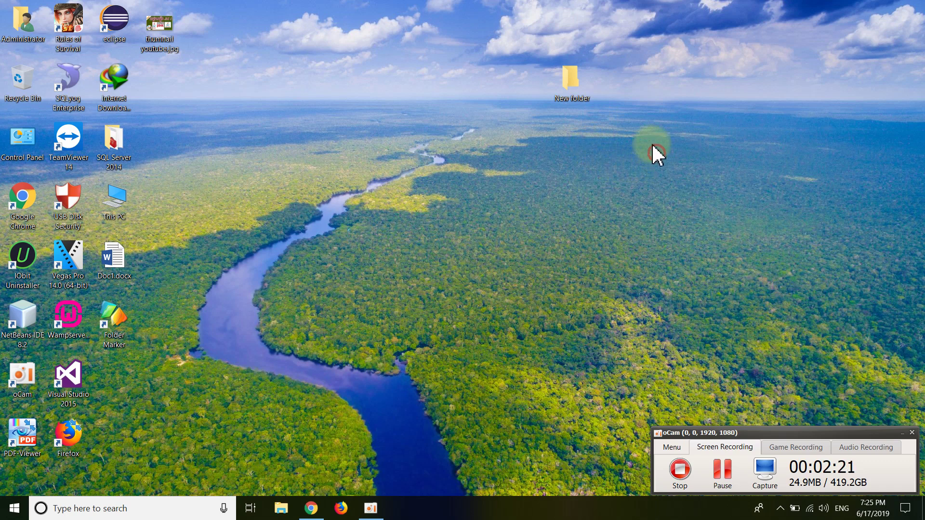
pyautogui.moveTo(657, 154); pyautogui.dragTo(485, 24)
pyautogui.click(689, 137)
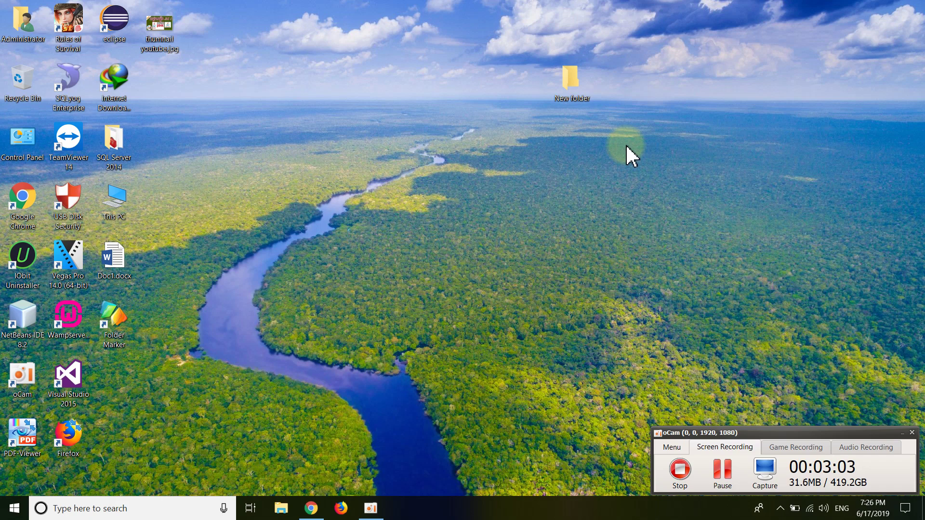
pyautogui.moveTo(618, 143); pyautogui.dragTo(513, 44)
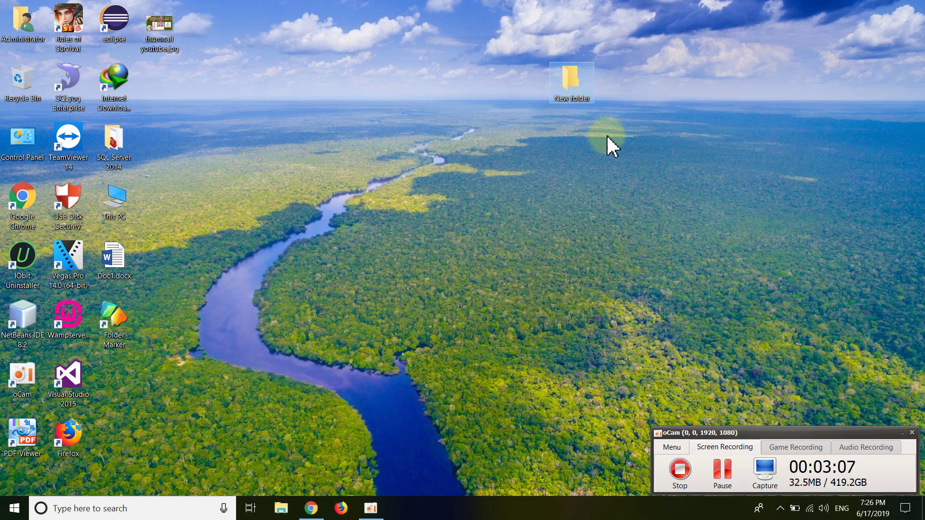
pyautogui.rightClick(337, 227)
pyautogui.click(362, 264)
# Open the Downloads folder in File Explorer and minimize its window.
pyautogui.click(281, 507)
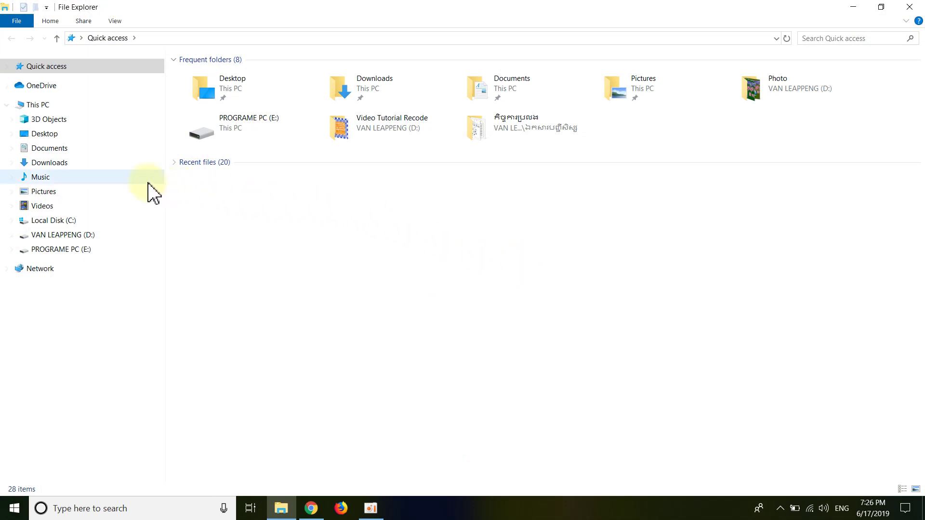
pyautogui.click(80, 164)
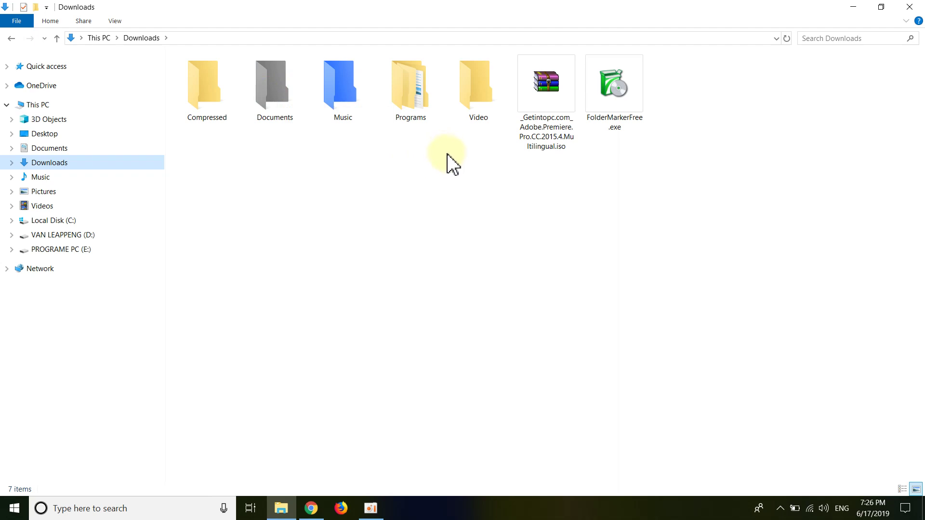
pyautogui.click(851, 9)
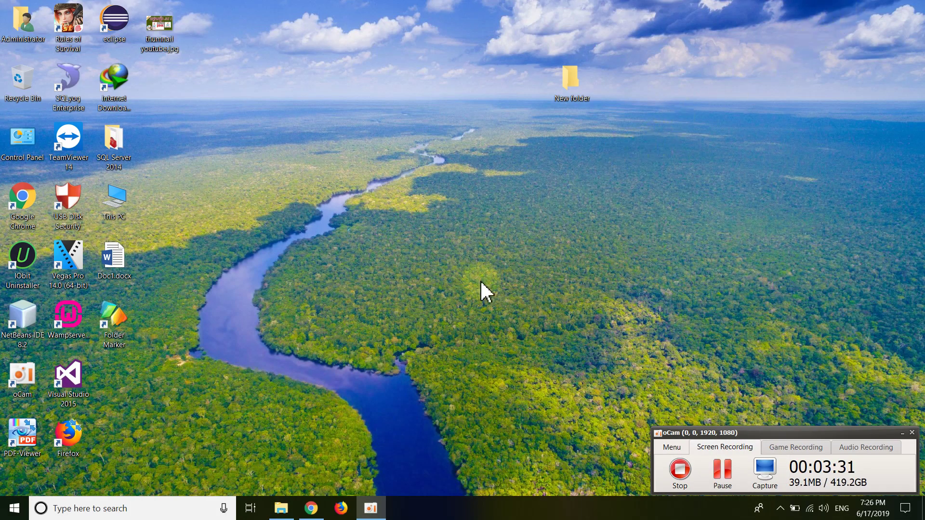
pyautogui.click(281, 508)
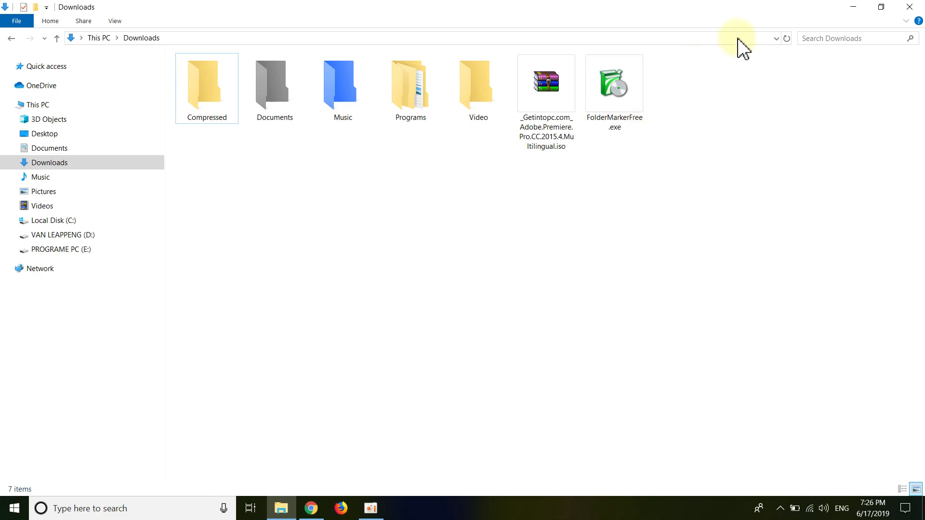
pyautogui.click(854, 7)
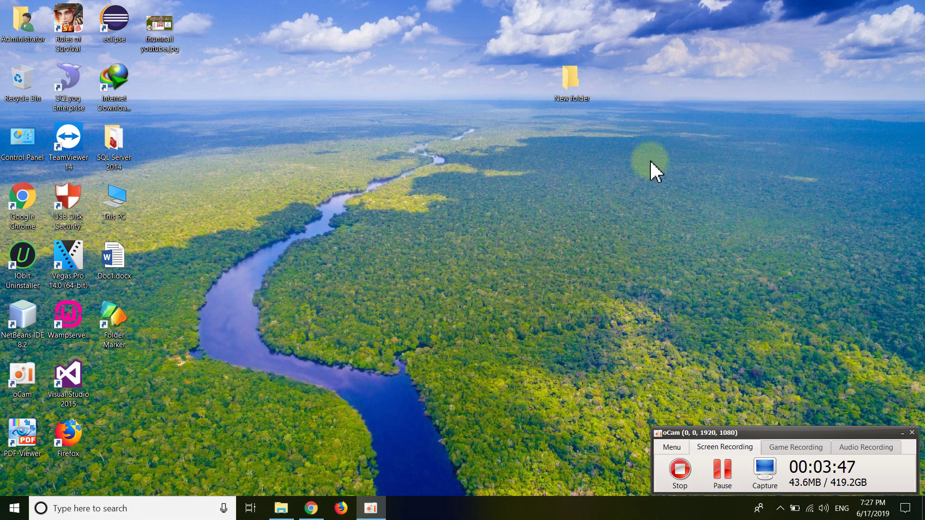
pyautogui.moveTo(652, 143); pyautogui.dragTo(479, 50)
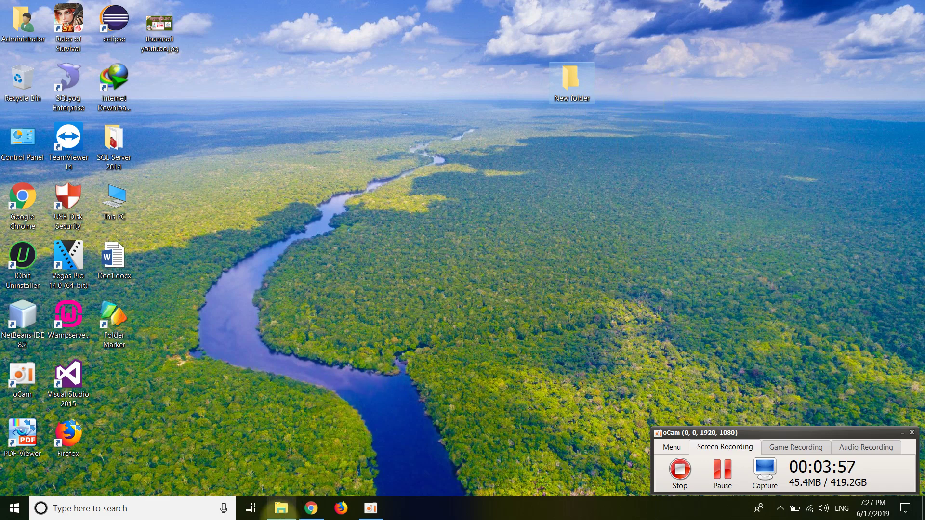
# Run FolderMarkerFree.exe from Downloads, accept the license agreement and continue to the additional tasks page.
pyautogui.click(281, 508)
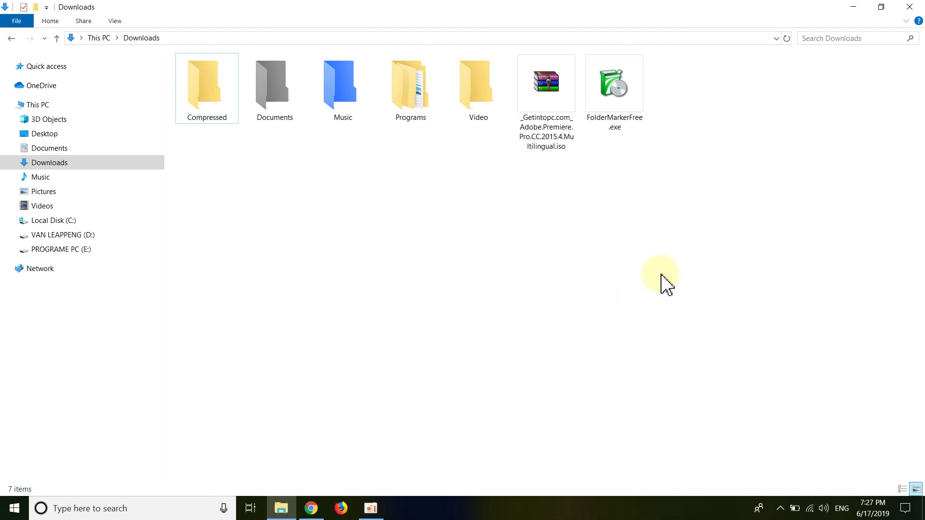
pyautogui.doubleClick(614, 102)
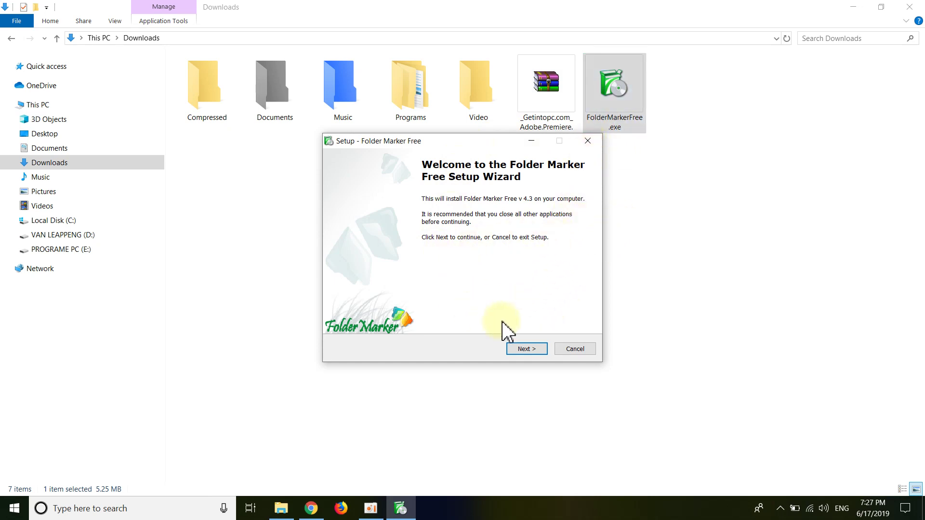
pyautogui.click(525, 350)
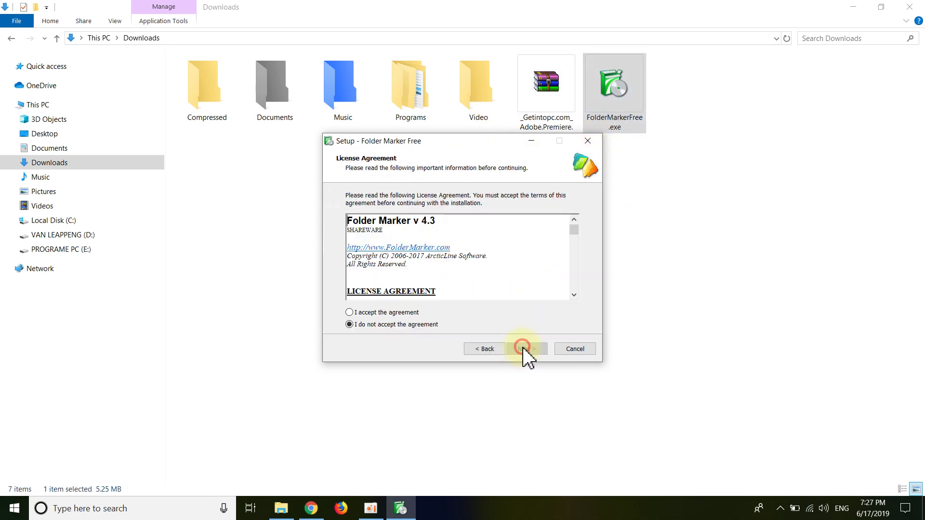
pyautogui.click(366, 314)
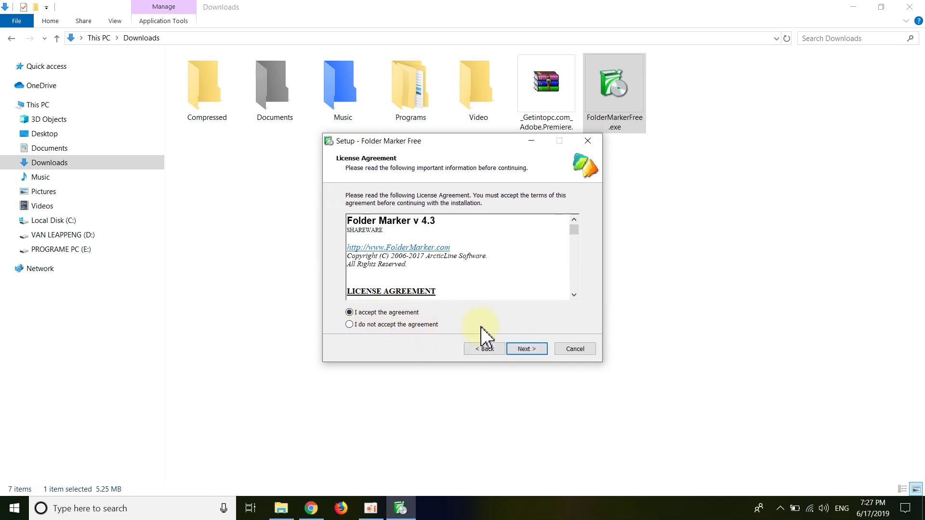
pyautogui.click(533, 349)
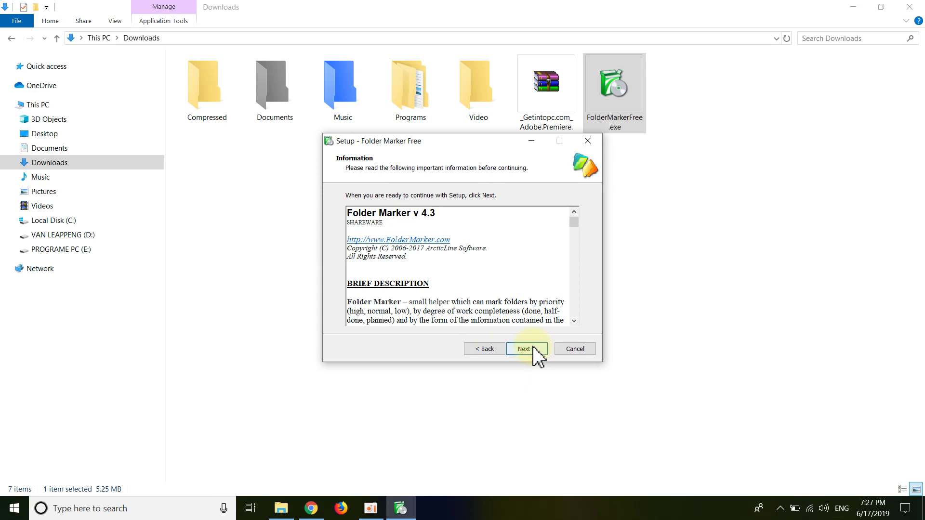
pyautogui.click(533, 348)
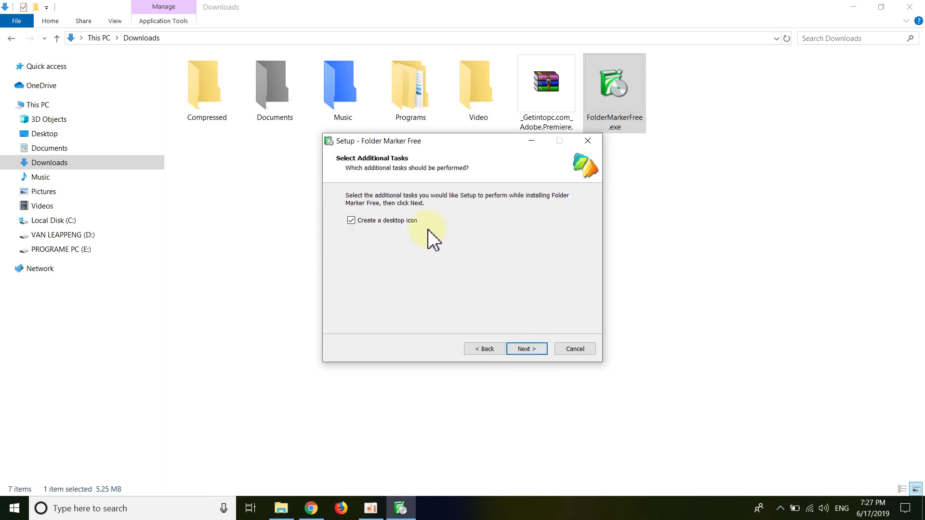
# Go through the remaining Folder Marker Free setup pages with the desktop icon option turned off, and exit setup before installing.
pyautogui.click(351, 221)
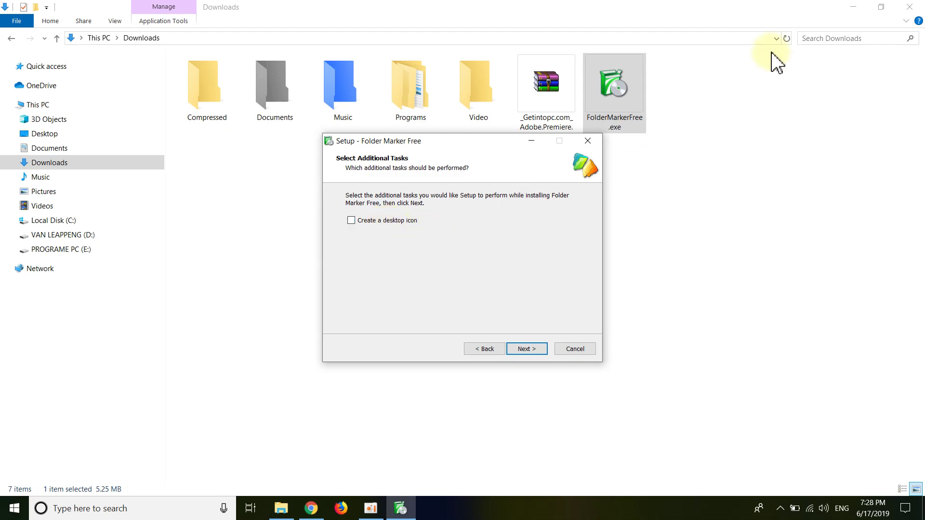
pyautogui.click(852, 6)
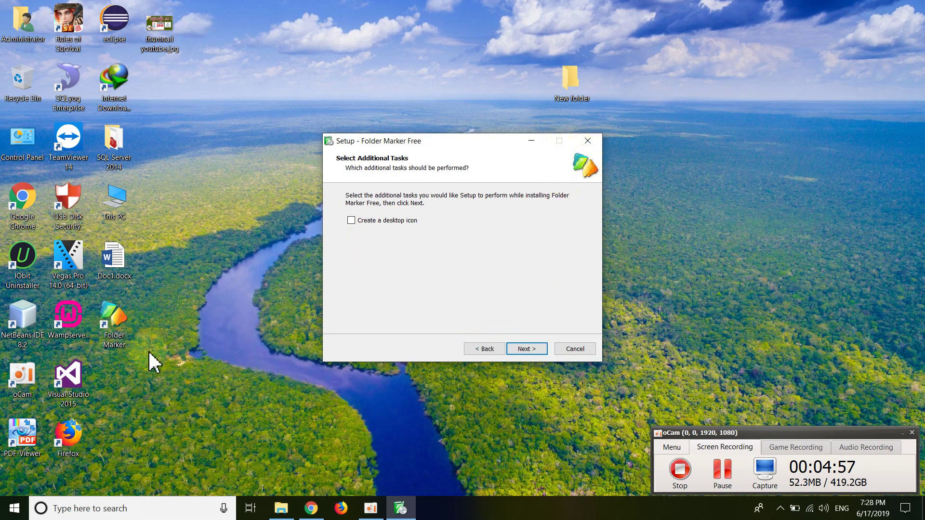
pyautogui.moveTo(150, 352); pyautogui.dragTo(118, 322)
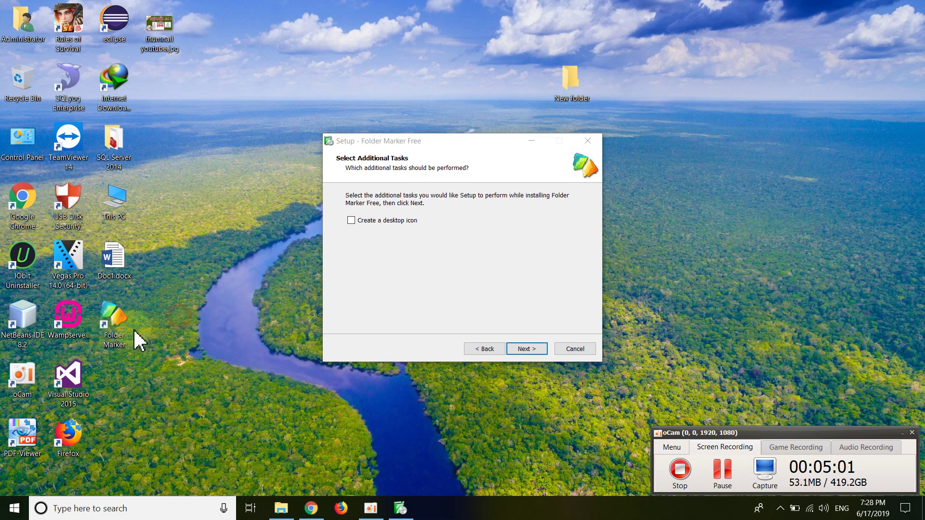
pyautogui.click(375, 221)
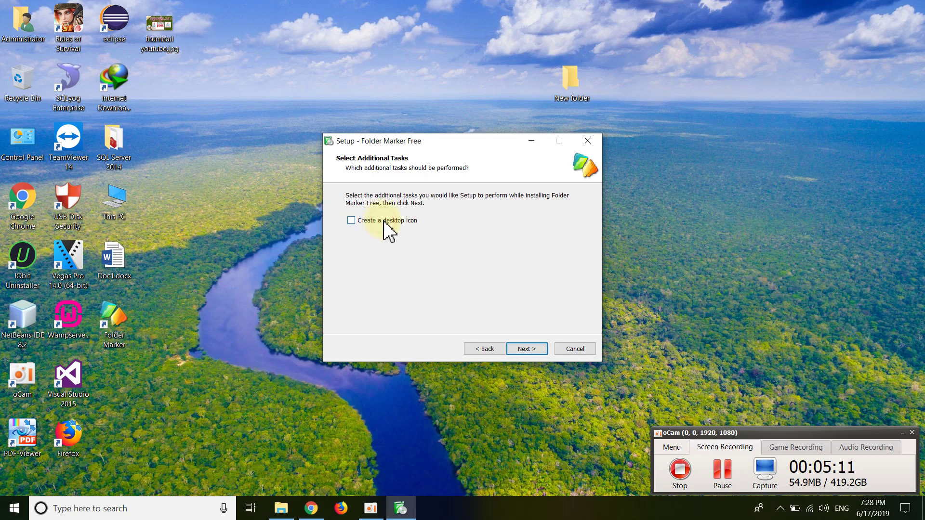
pyautogui.click(525, 350)
pyautogui.click(528, 349)
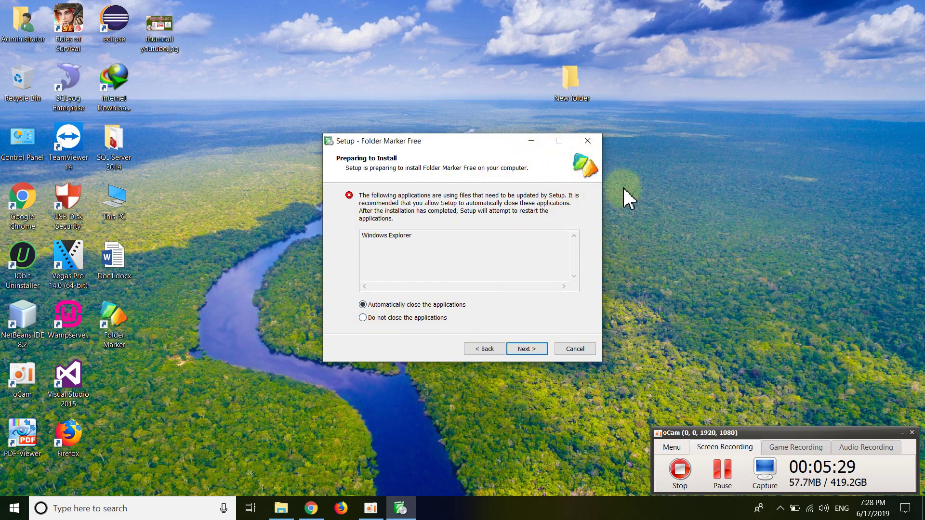
pyautogui.click(588, 141)
pyautogui.click(519, 314)
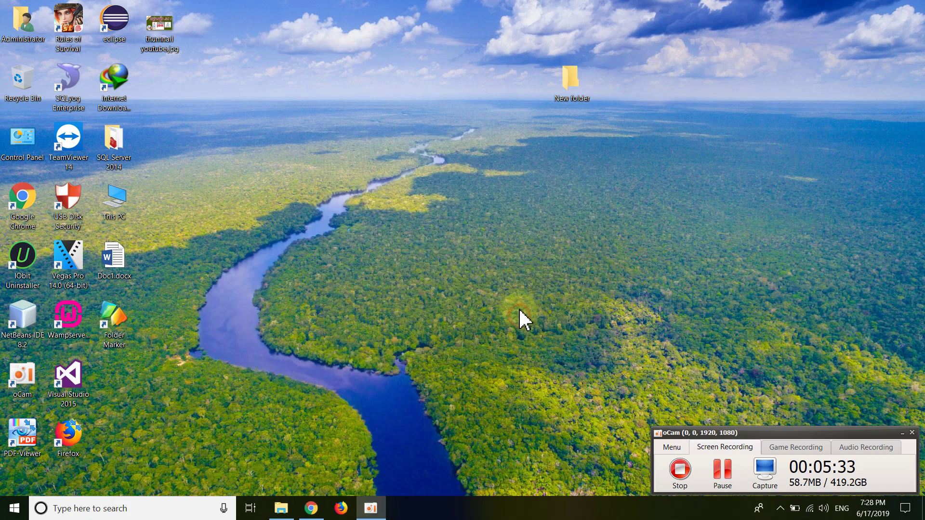
pyautogui.rightClick(349, 146)
pyautogui.click(377, 180)
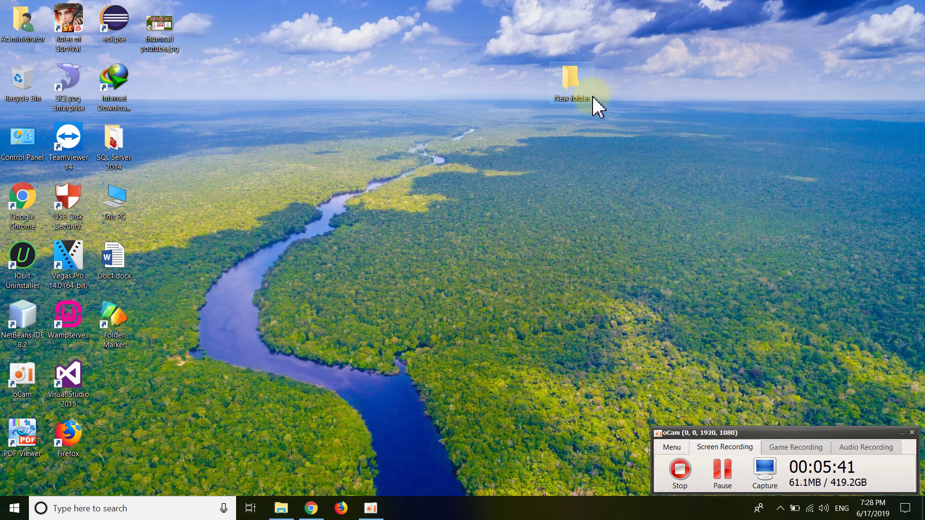
pyautogui.click(667, 111)
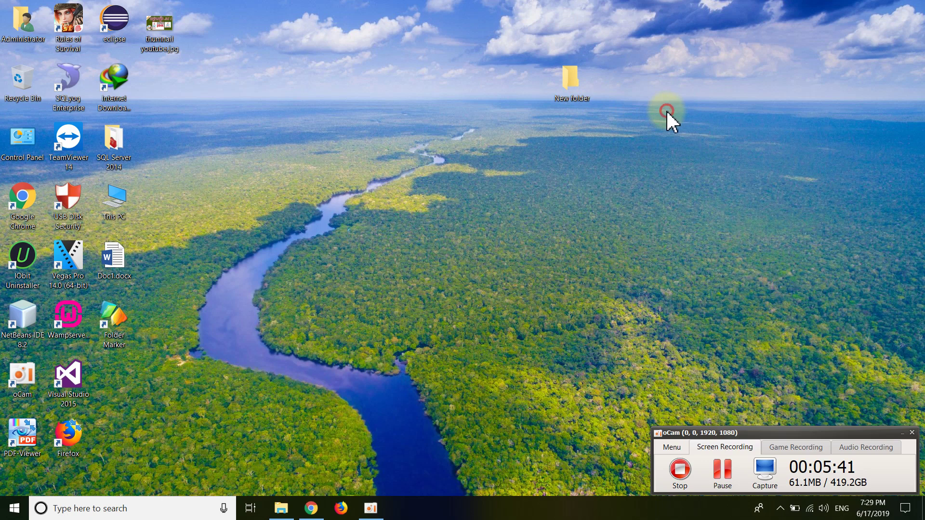
# Mark the desktop folder "New folder" with the Green color using Mark Folder.
pyautogui.rightClick(576, 86)
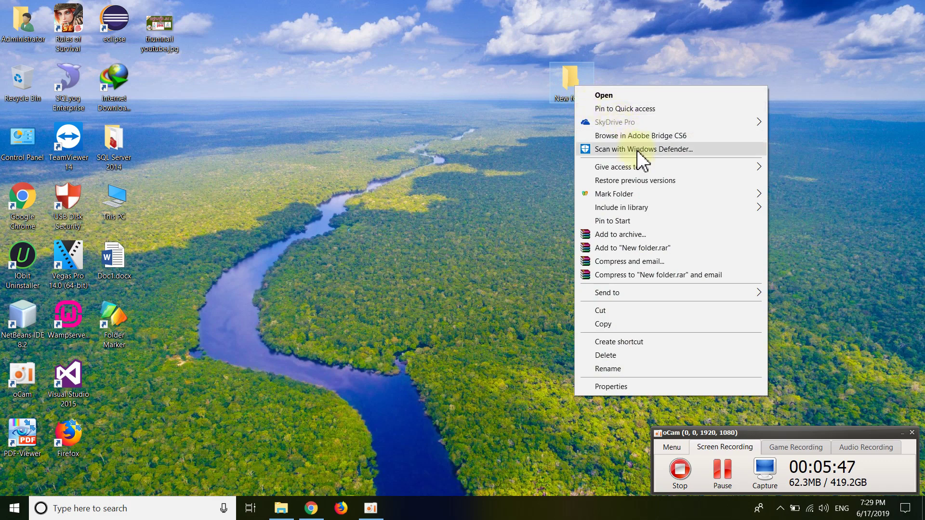
pyautogui.moveTo(616, 194)
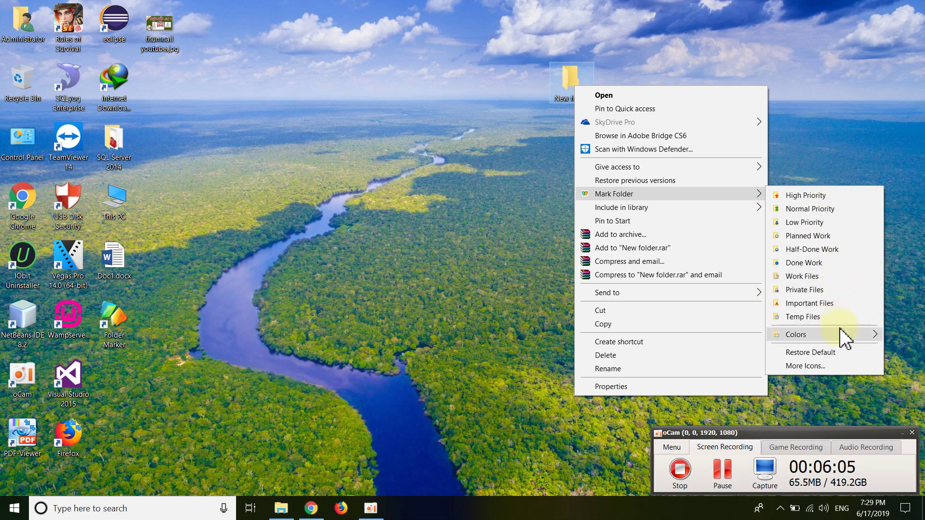
pyautogui.moveTo(839, 336)
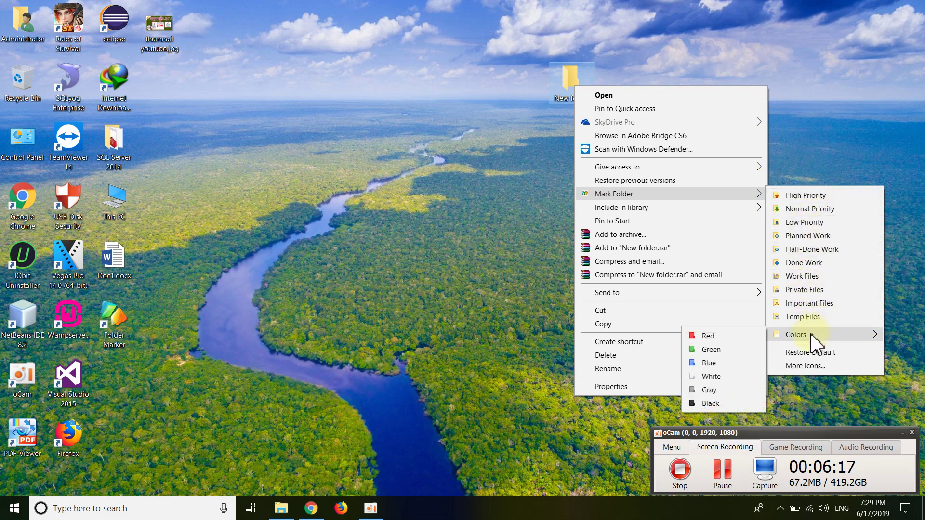
pyautogui.click(717, 350)
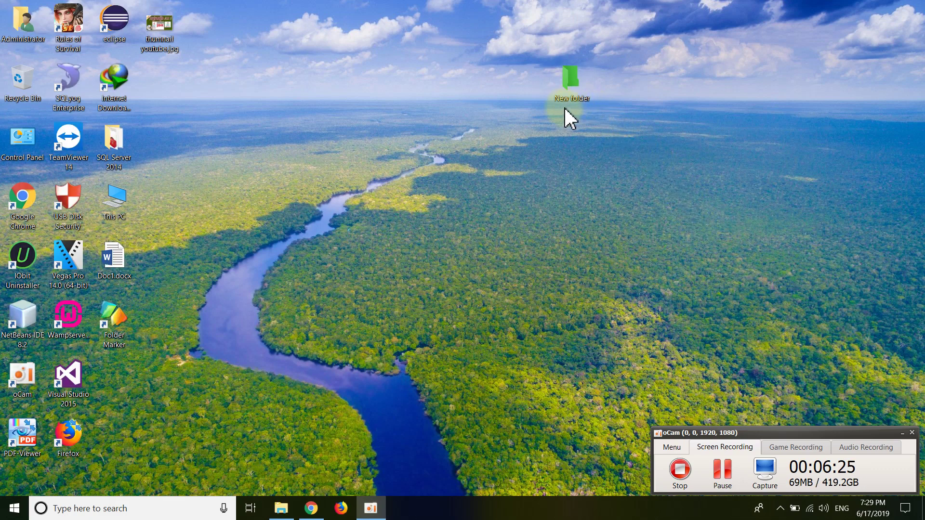
# Move the green folder closer to the other desktop icons and refresh the desktop.
pyautogui.moveTo(584, 97); pyautogui.dragTo(345, 94)
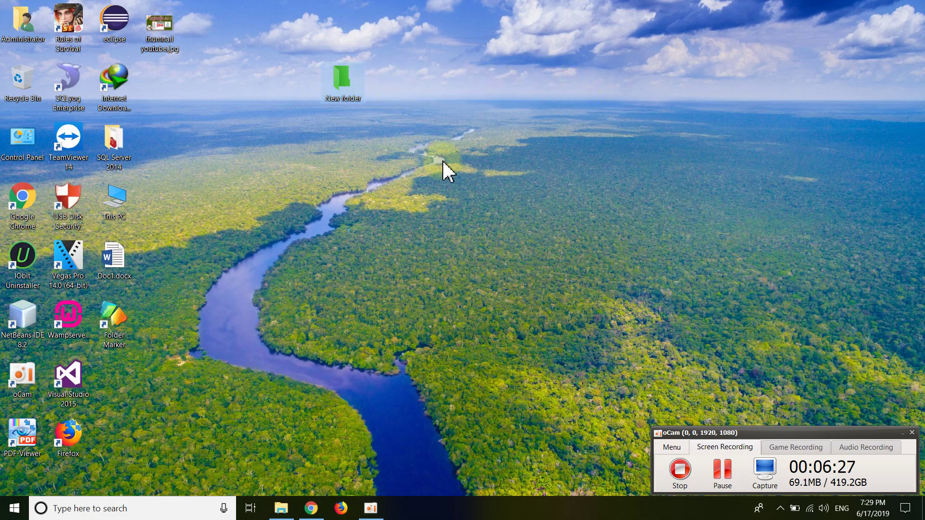
pyautogui.rightClick(421, 73)
pyautogui.press('Escape')
pyautogui.rightClick(431, 83)
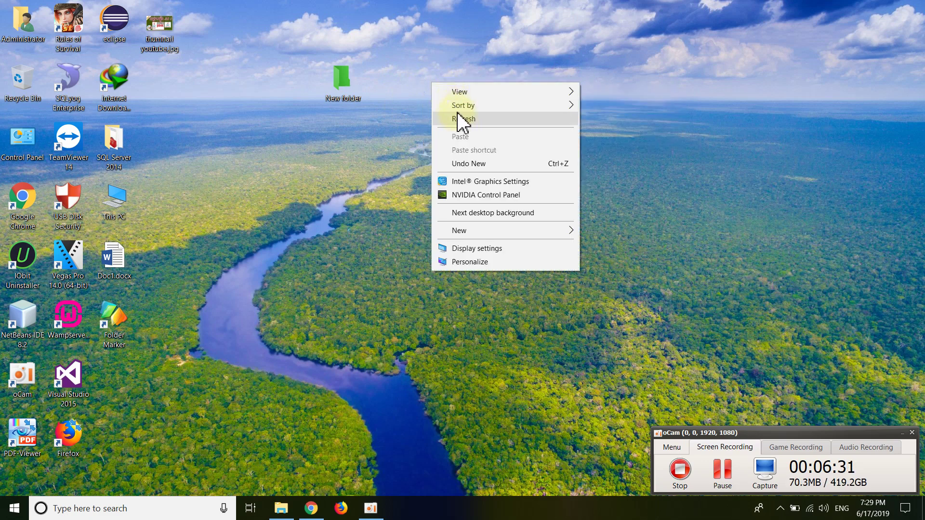
pyautogui.click(458, 118)
pyautogui.moveTo(338, 93); pyautogui.dragTo(505, 95)
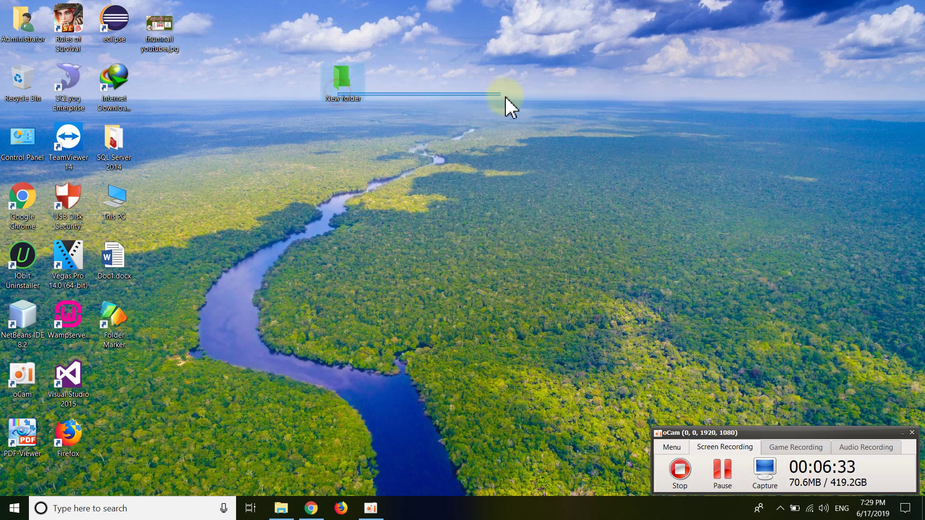
# Mark the desktop folder "New folder" as High Priority with Mark Folder, and change its mark to Normal Priority.
pyautogui.rightClick(341, 81)
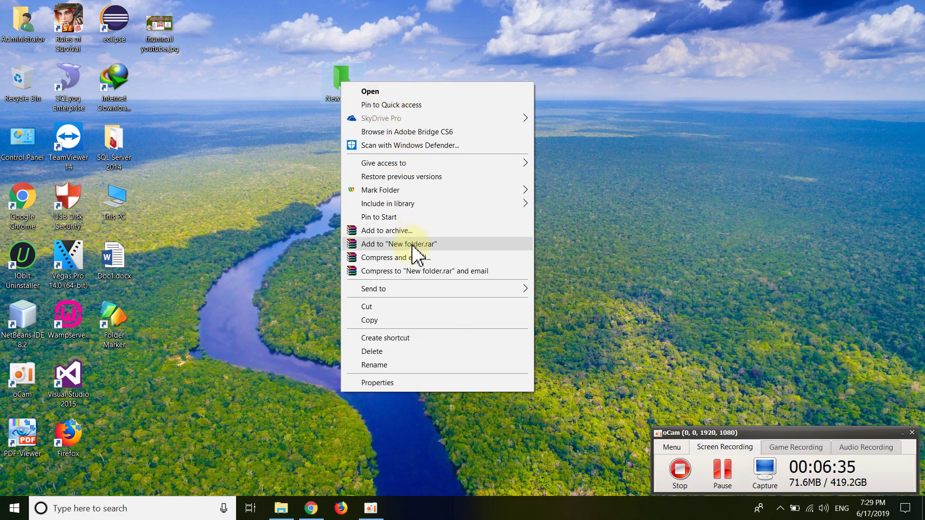
pyautogui.moveTo(410, 191)
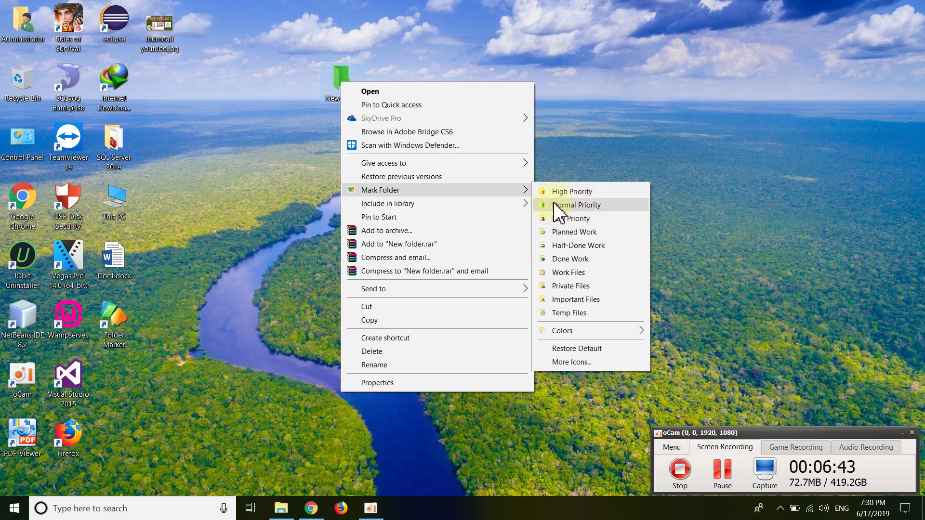
pyautogui.click(551, 193)
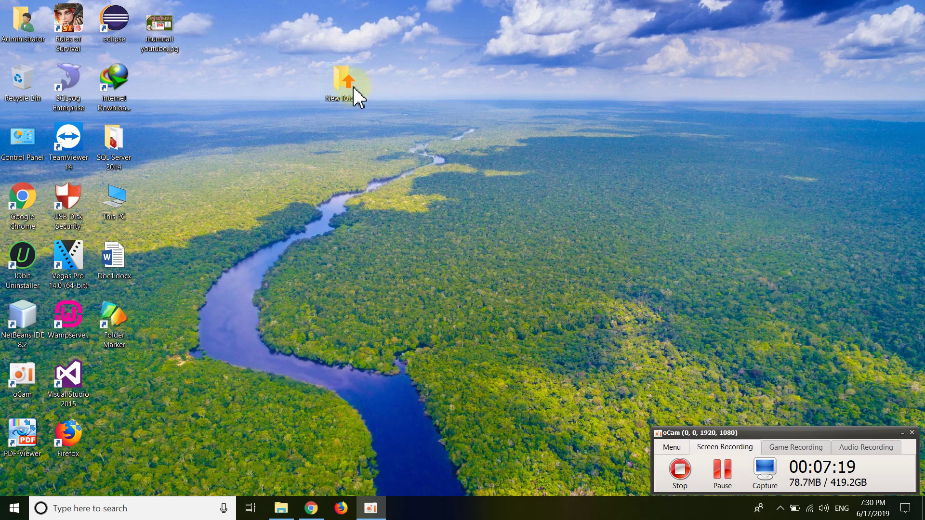
pyautogui.rightClick(352, 83)
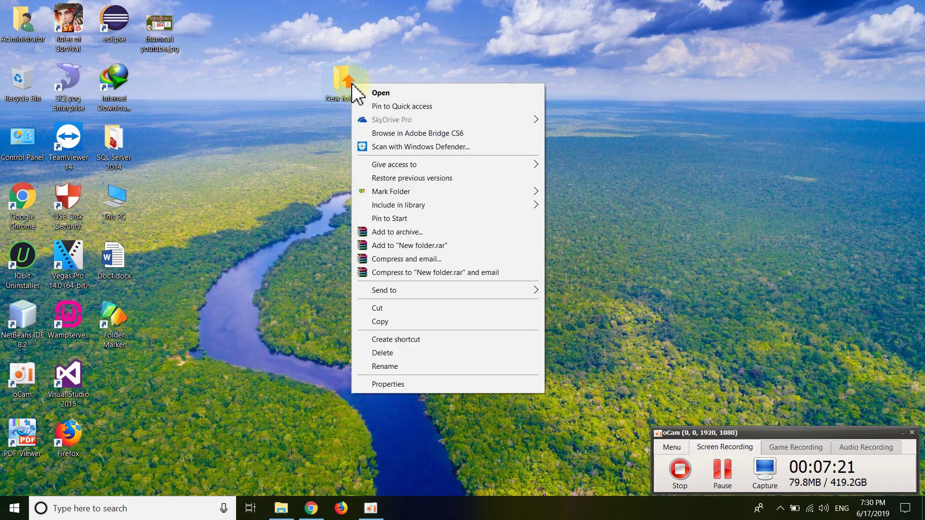
pyautogui.moveTo(410, 192)
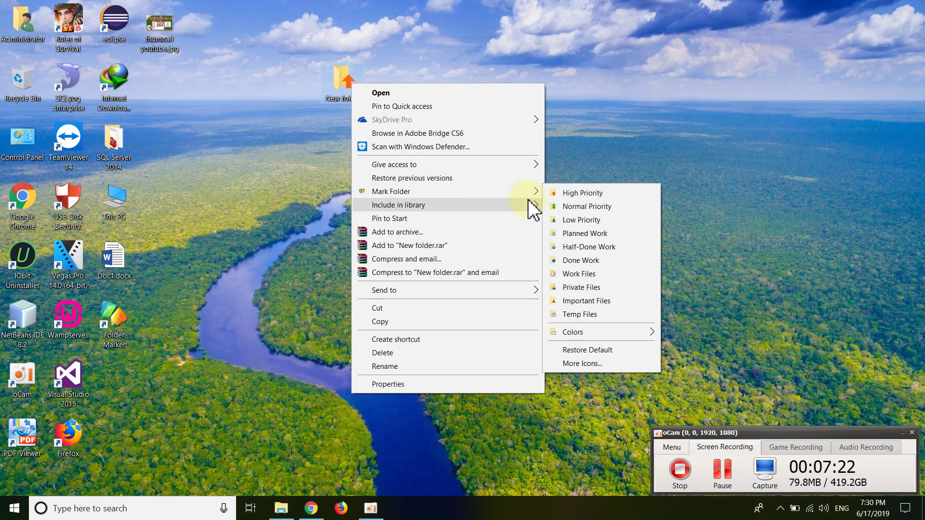
pyautogui.click(608, 211)
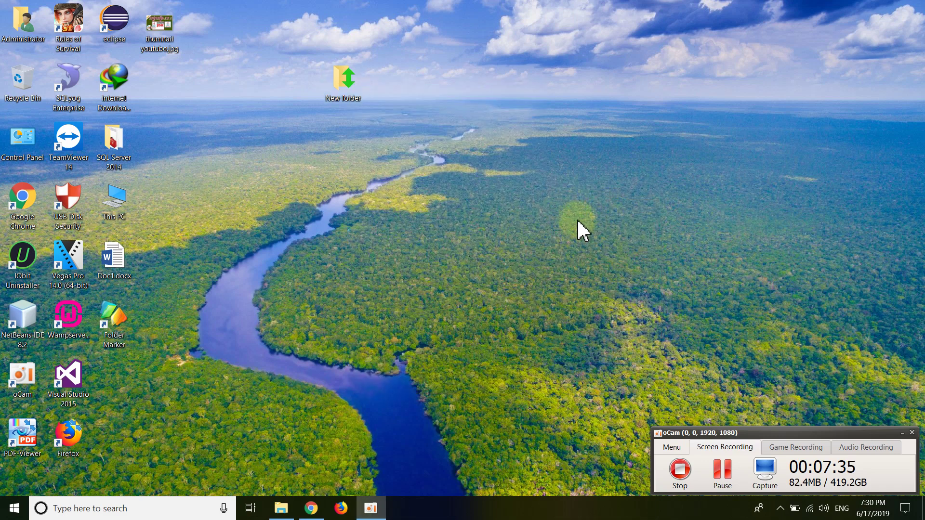
# Move "New folder" farther away from the other desktop icons and mark it as Low Priority.
pyautogui.moveTo(476, 96); pyautogui.dragTo(575, 115)
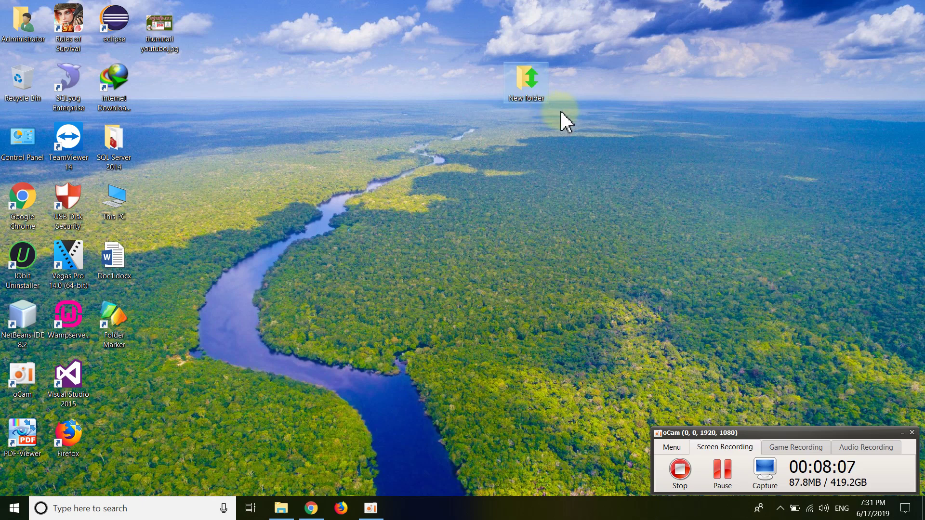
pyautogui.click(562, 129)
pyautogui.rightClick(531, 91)
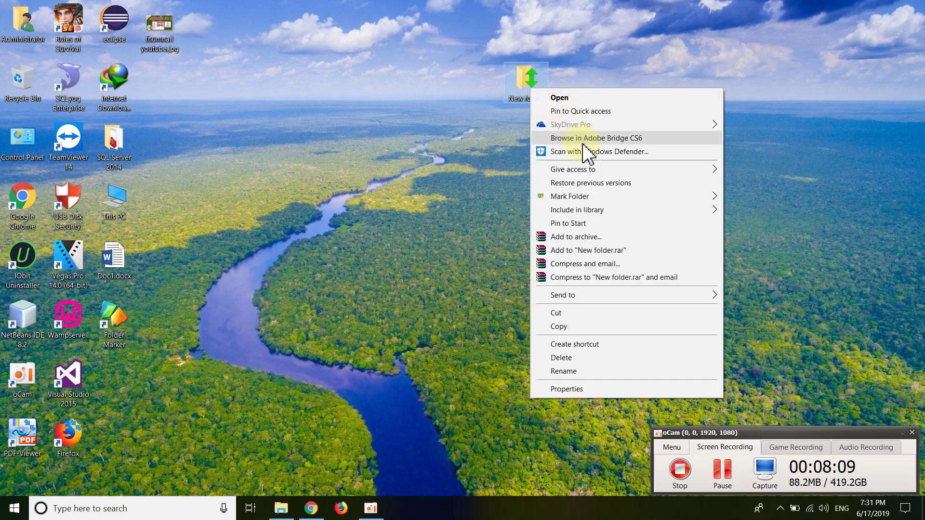
pyautogui.moveTo(677, 200)
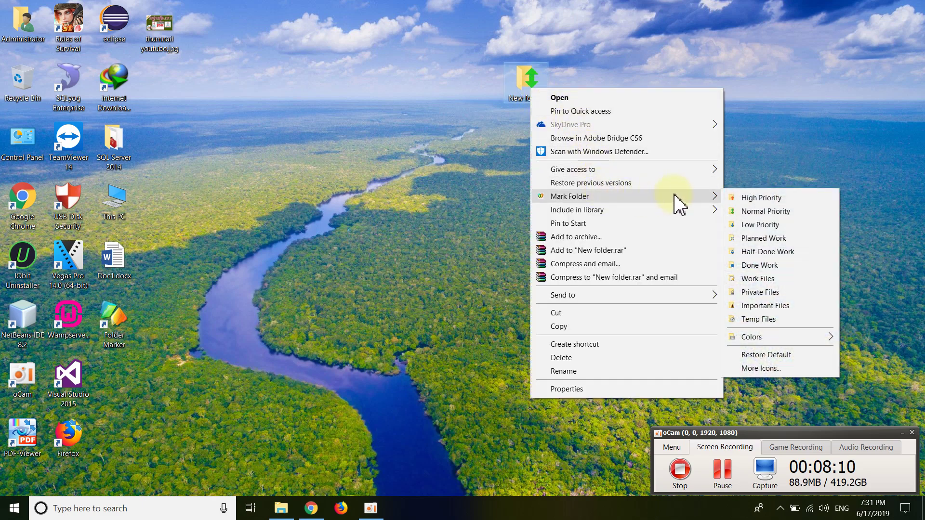
pyautogui.click(778, 225)
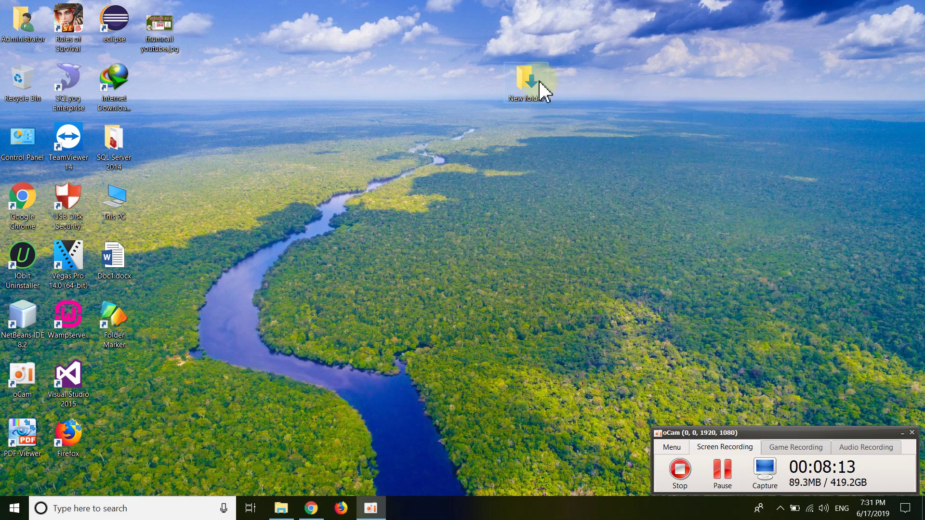
# Mark the desktop folder "New folder" as Planned Work using Mark Folder.
pyautogui.click(280, 507)
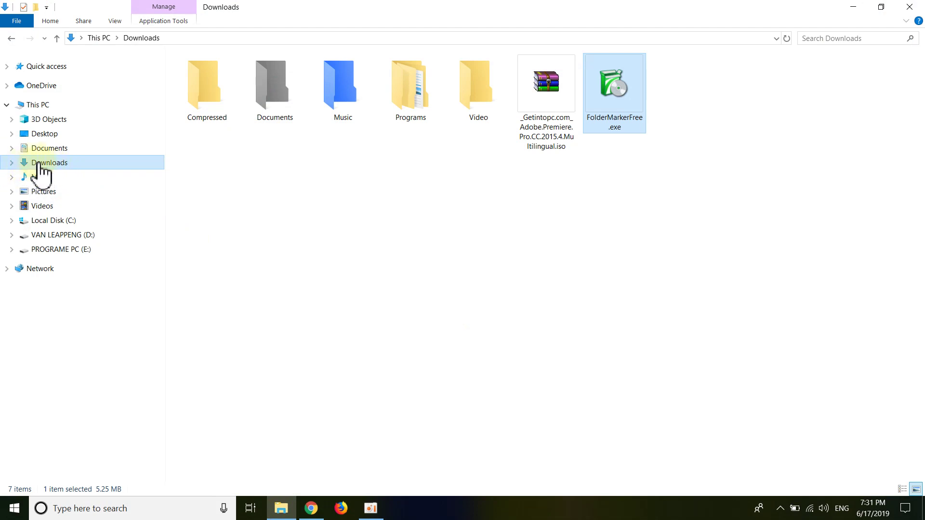
pyautogui.click(853, 8)
pyautogui.rightClick(521, 79)
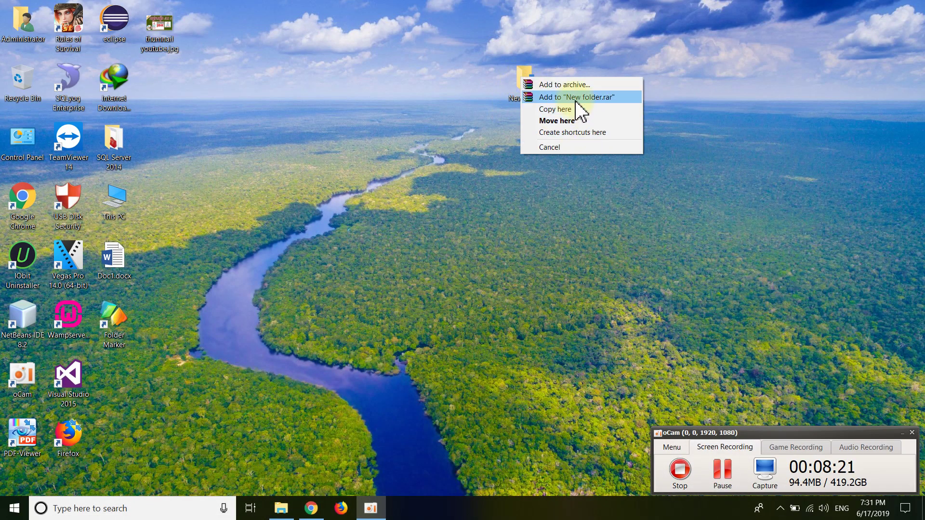
pyautogui.press('Escape')
pyautogui.rightClick(525, 78)
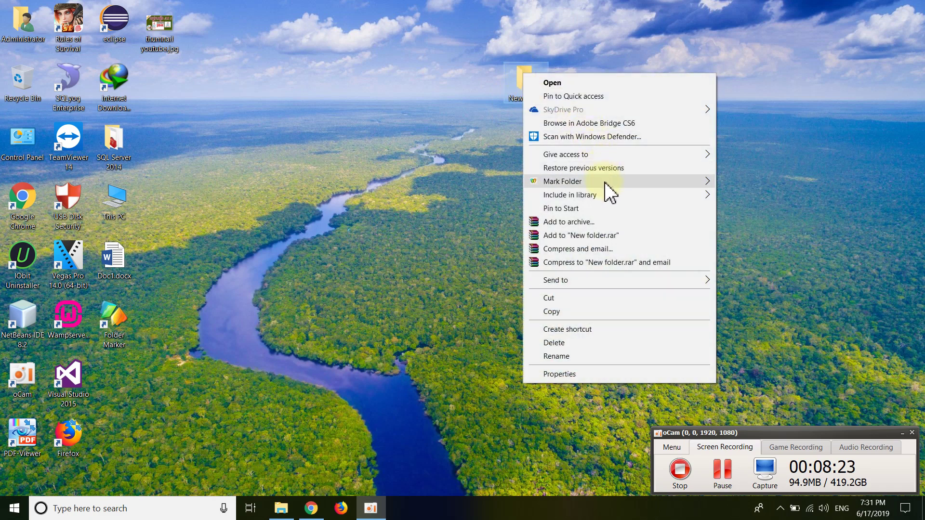
pyautogui.moveTo(704, 189)
pyautogui.click(767, 212)
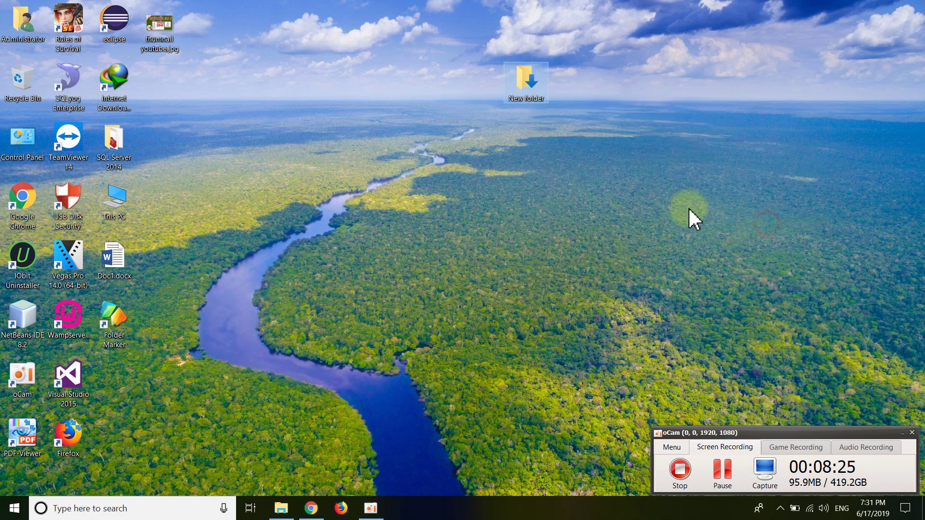
# Move "New folder" somewhat closer to the other desktop icons and mark it as Temp Files.
pyautogui.click(531, 82)
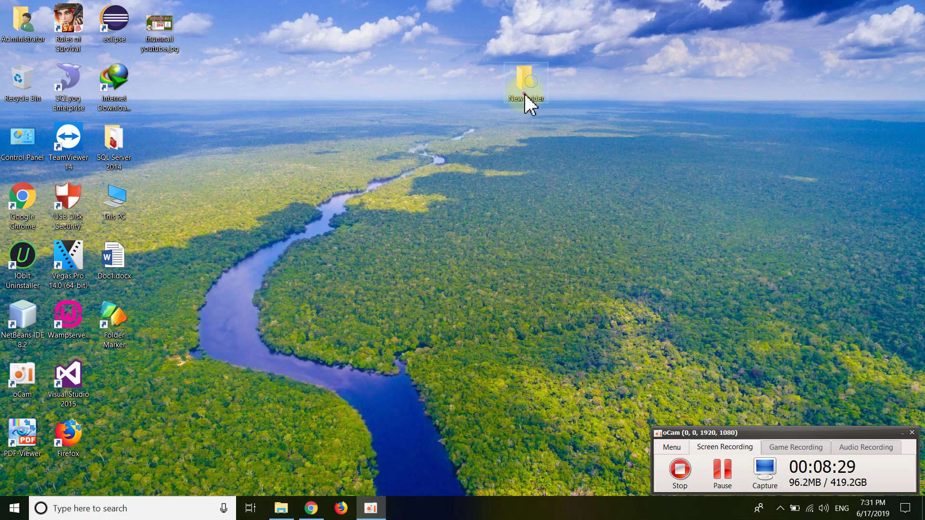
pyautogui.moveTo(525, 95); pyautogui.dragTo(434, 97)
pyautogui.rightClick(434, 94)
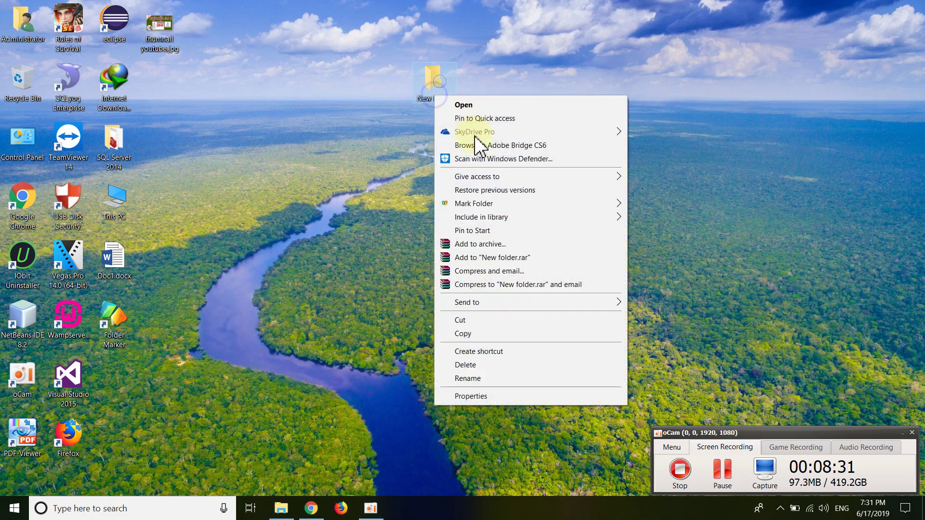
pyautogui.moveTo(580, 207)
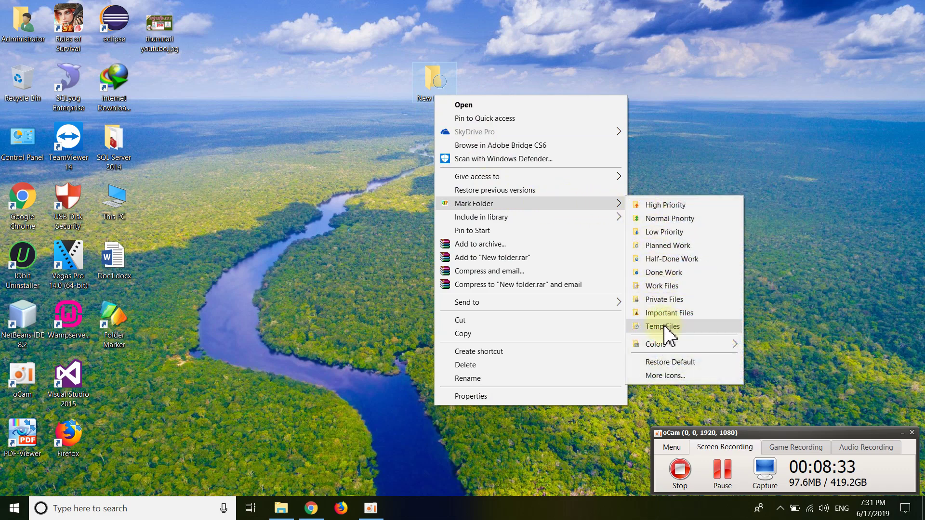
pyautogui.click(664, 326)
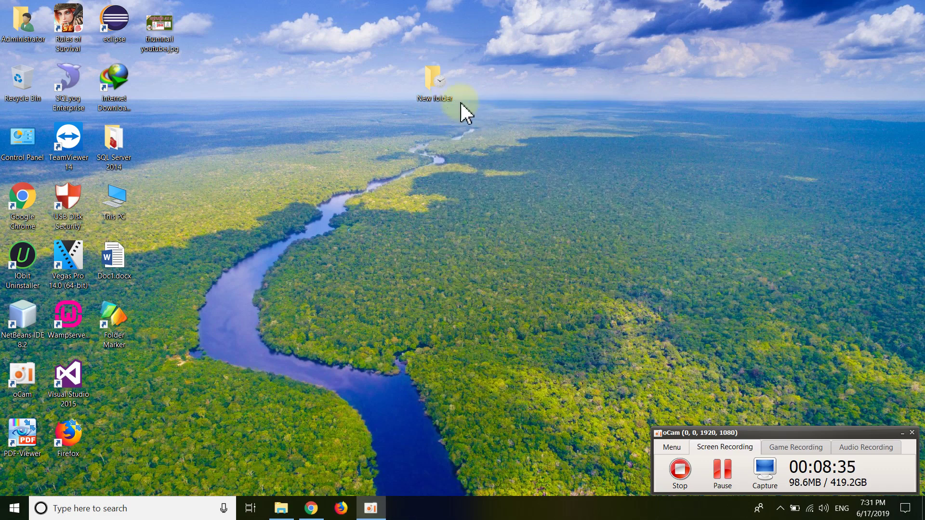
# Move "New folder" still closer to the other desktop icons and mark it as Private Files.
pyautogui.moveTo(438, 93); pyautogui.dragTo(316, 91)
pyautogui.rightClick(313, 83)
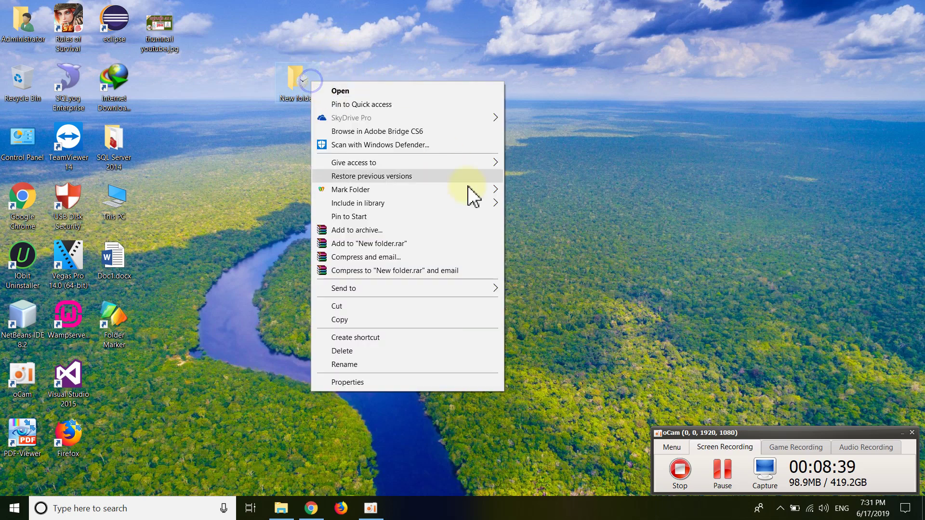
pyautogui.moveTo(447, 192)
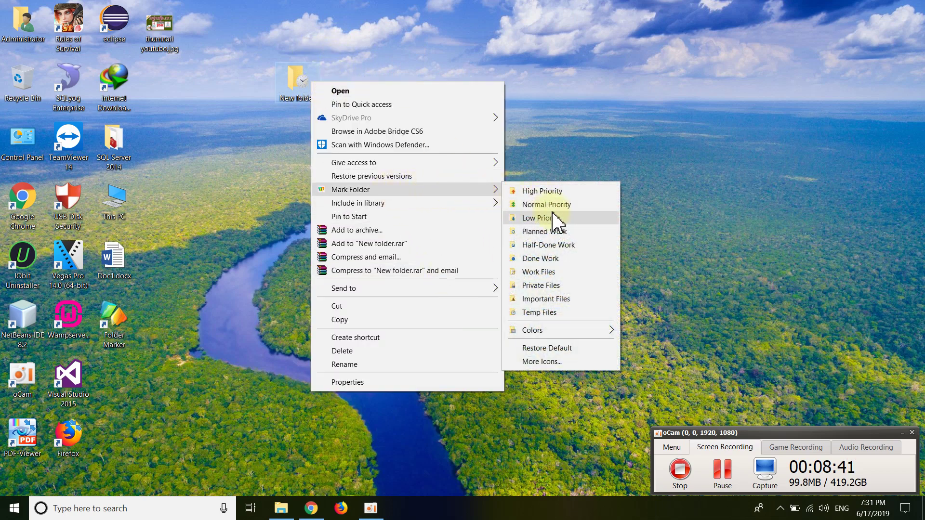
pyautogui.click(552, 286)
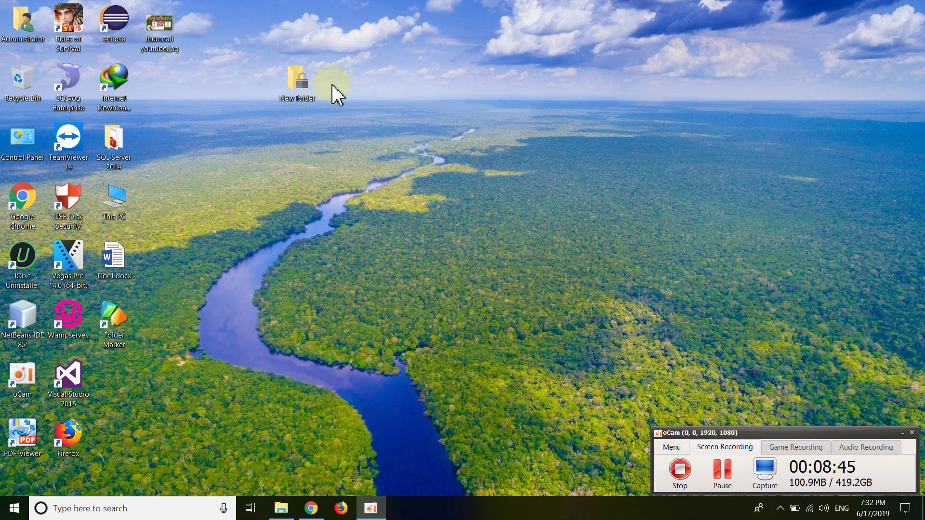
# Move the Private Files folder a little away from the other icons and refresh the desktop.
pyautogui.moveTo(299, 85); pyautogui.dragTo(390, 82)
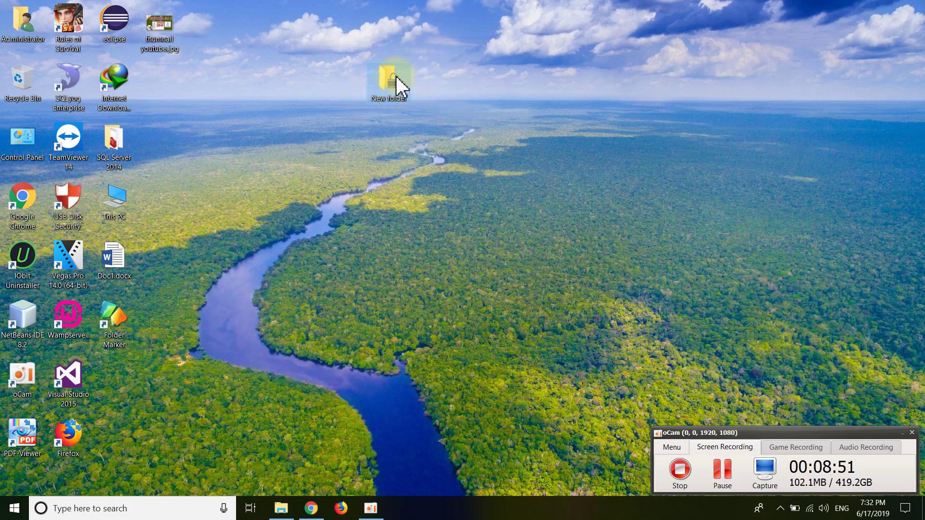
pyautogui.rightClick(249, 153)
pyautogui.click(277, 184)
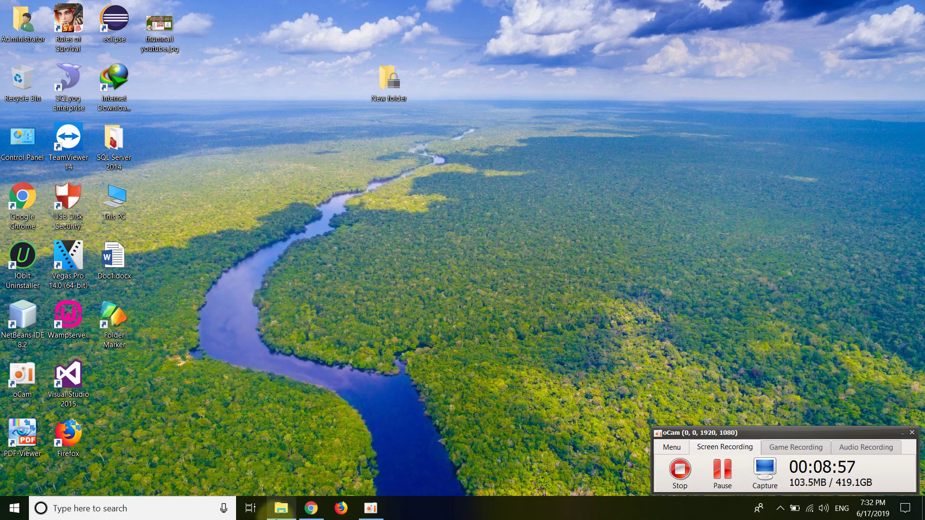
# Check the file size of FolderMarkerFree.exe in the Downloads folder through its properties, and close the properties.
pyautogui.click(282, 508)
pyautogui.doubleClick(617, 118)
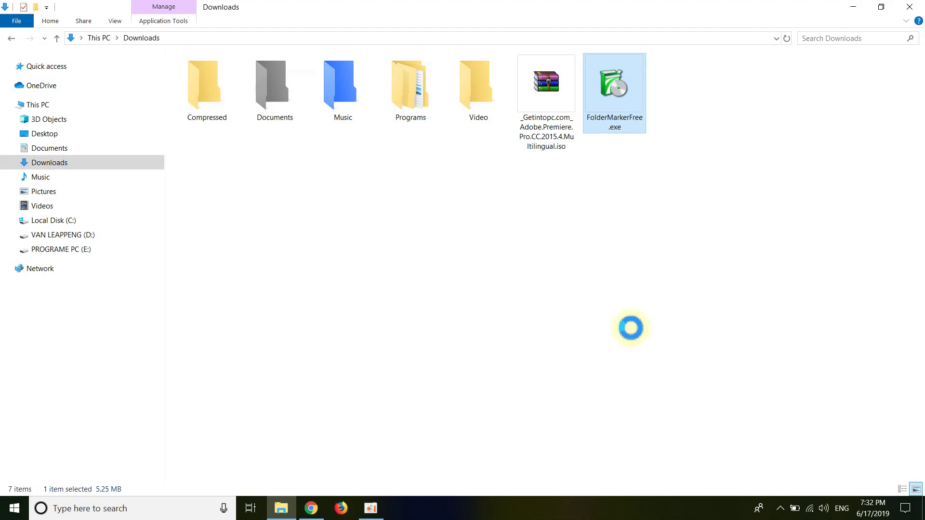
pyautogui.rightClick(626, 331)
pyautogui.click(666, 449)
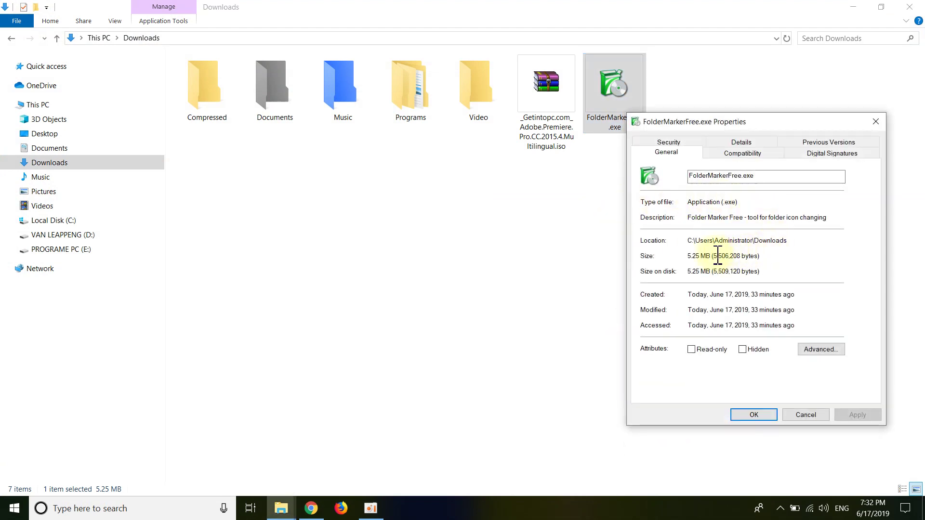
pyautogui.moveTo(712, 256); pyautogui.dragTo(684, 257)
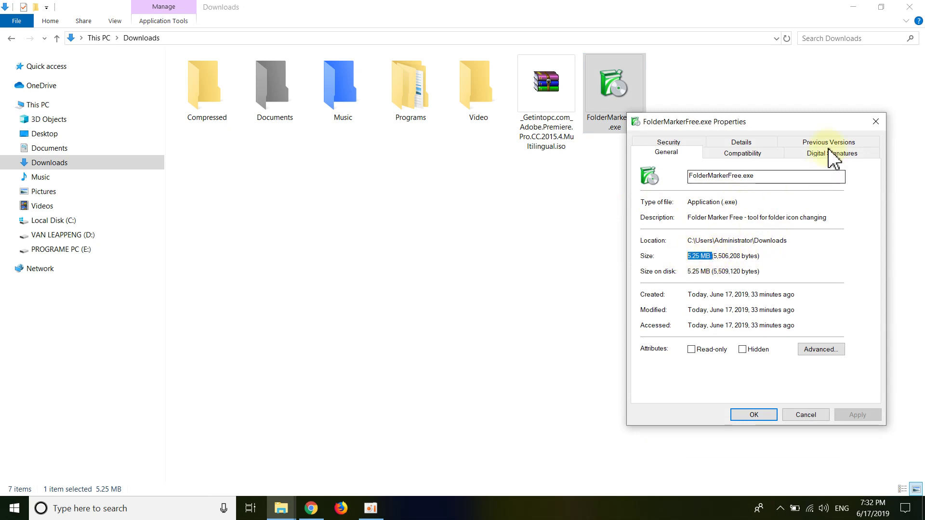
pyautogui.click(876, 122)
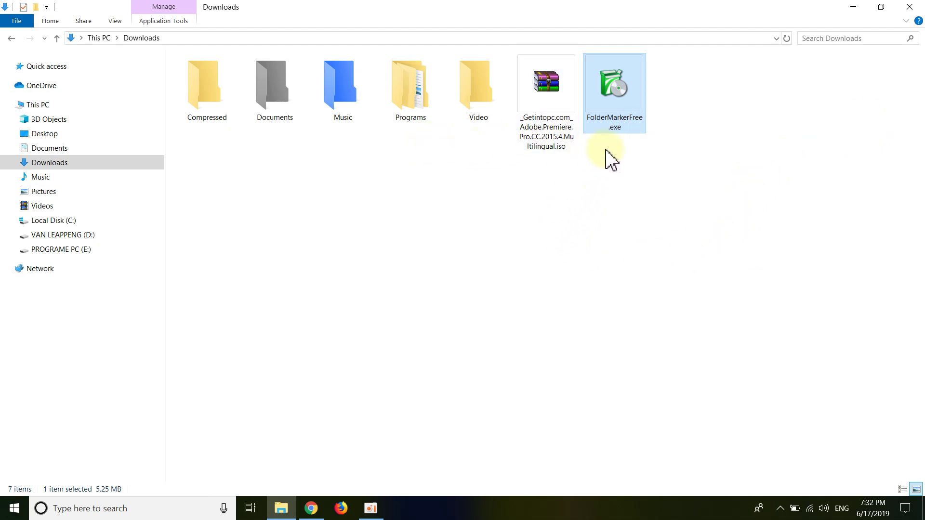
pyautogui.click(689, 222)
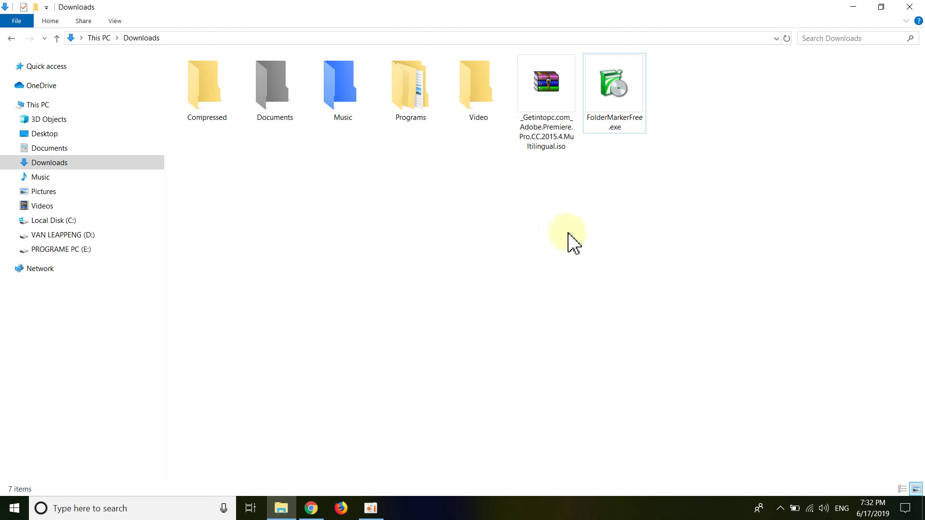
pyautogui.moveTo(595, 198); pyautogui.dragTo(516, 57)
pyautogui.click(585, 180)
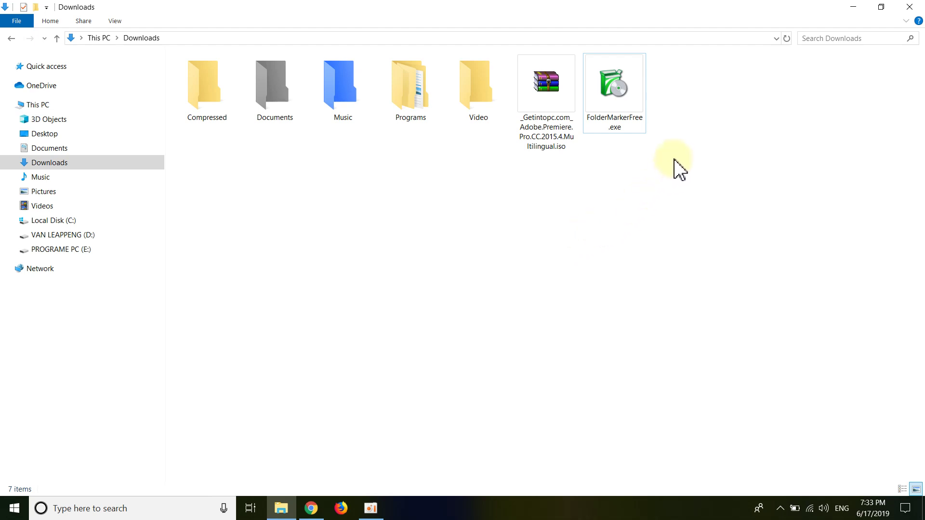
pyautogui.moveTo(670, 162); pyautogui.dragTo(634, 107)
pyautogui.click(692, 136)
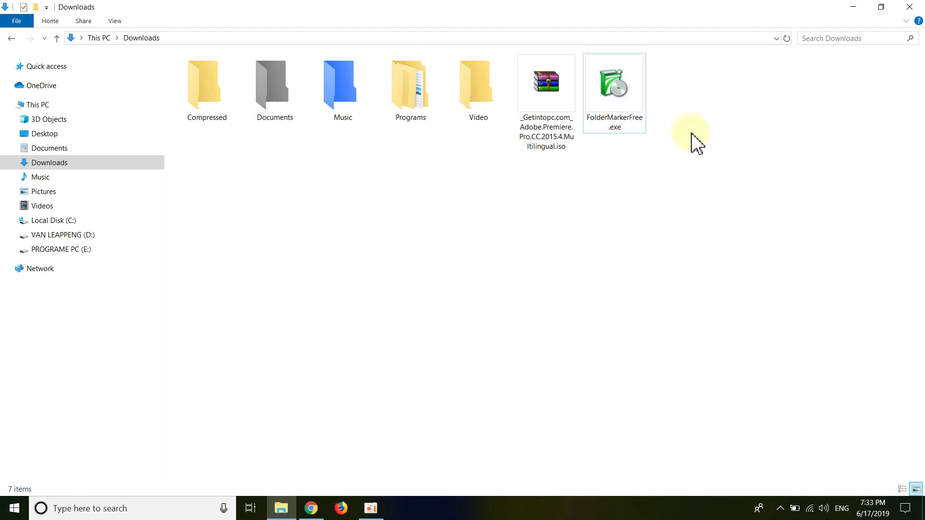
pyautogui.click(624, 94)
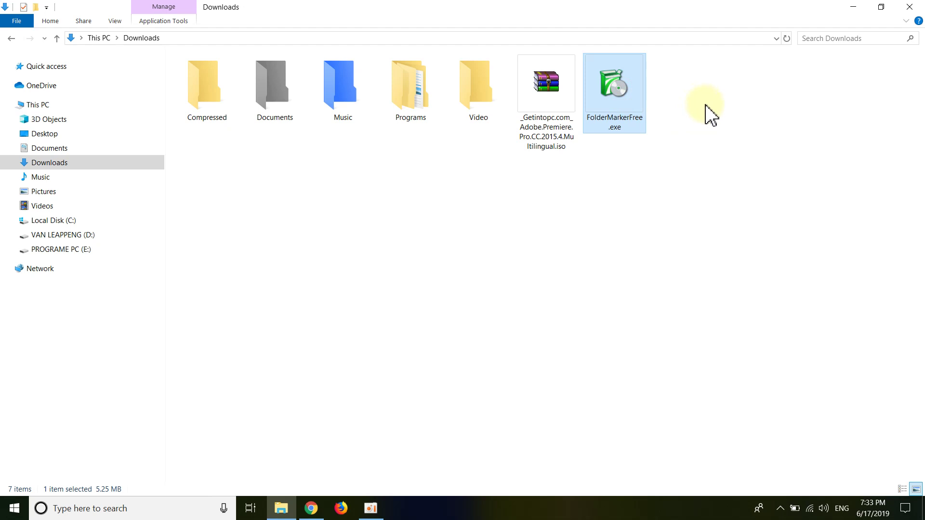
pyautogui.click(725, 126)
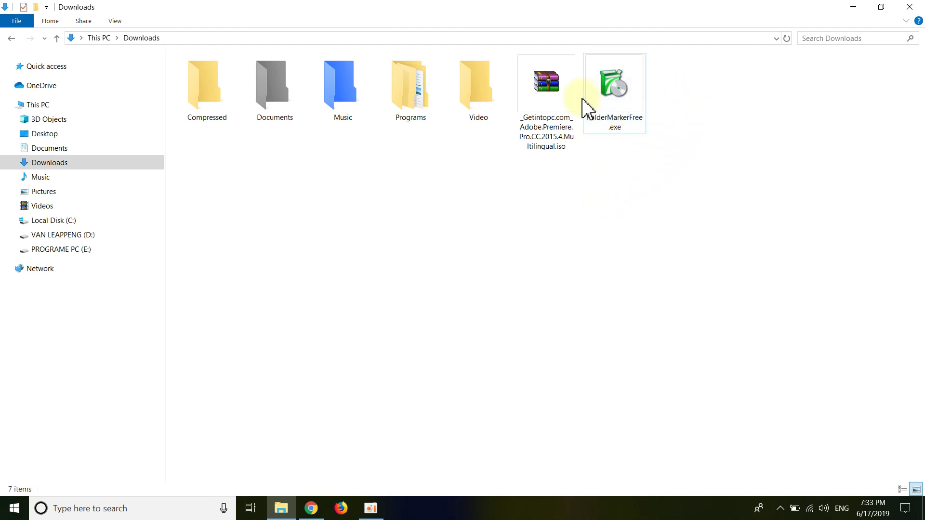
pyautogui.click(562, 99)
pyautogui.click(707, 124)
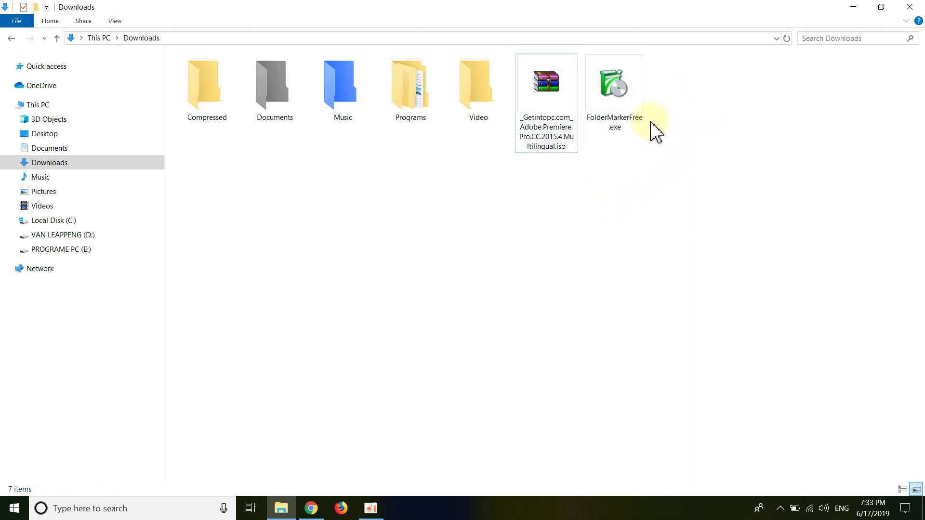